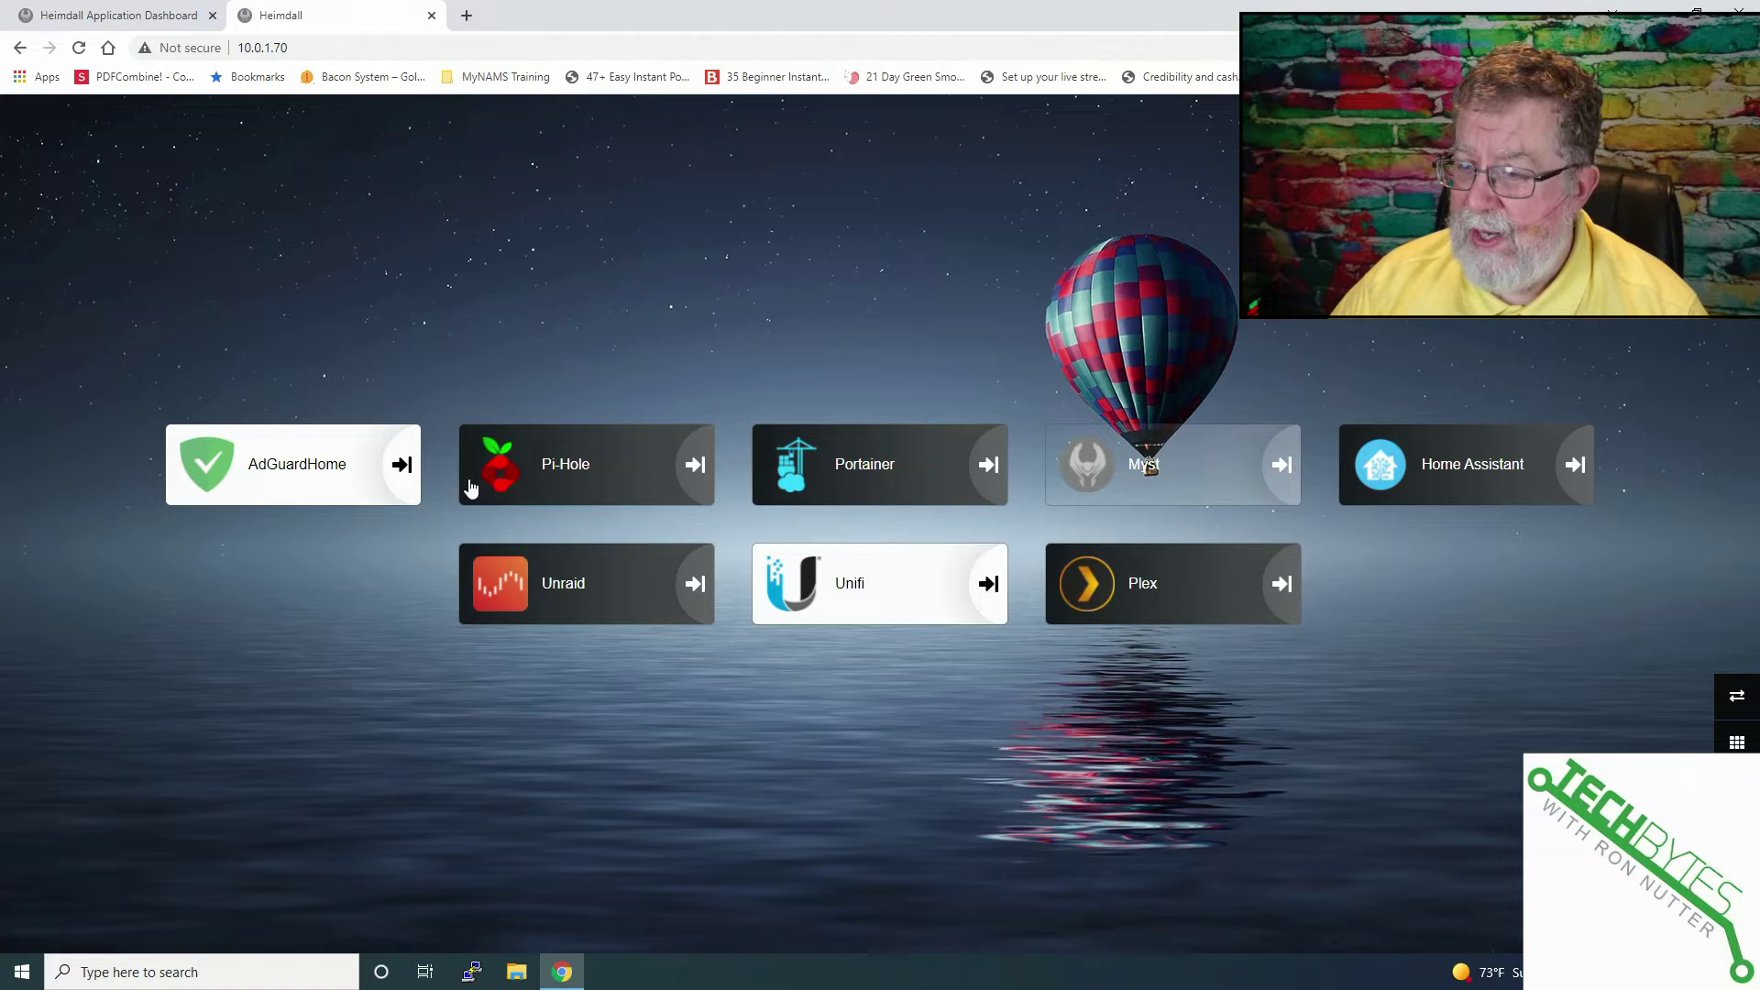
# Launch Pi-hole's admin dashboard from its Heimdall tile, then return to the Heimdall tab
pyautogui.click(574, 475)
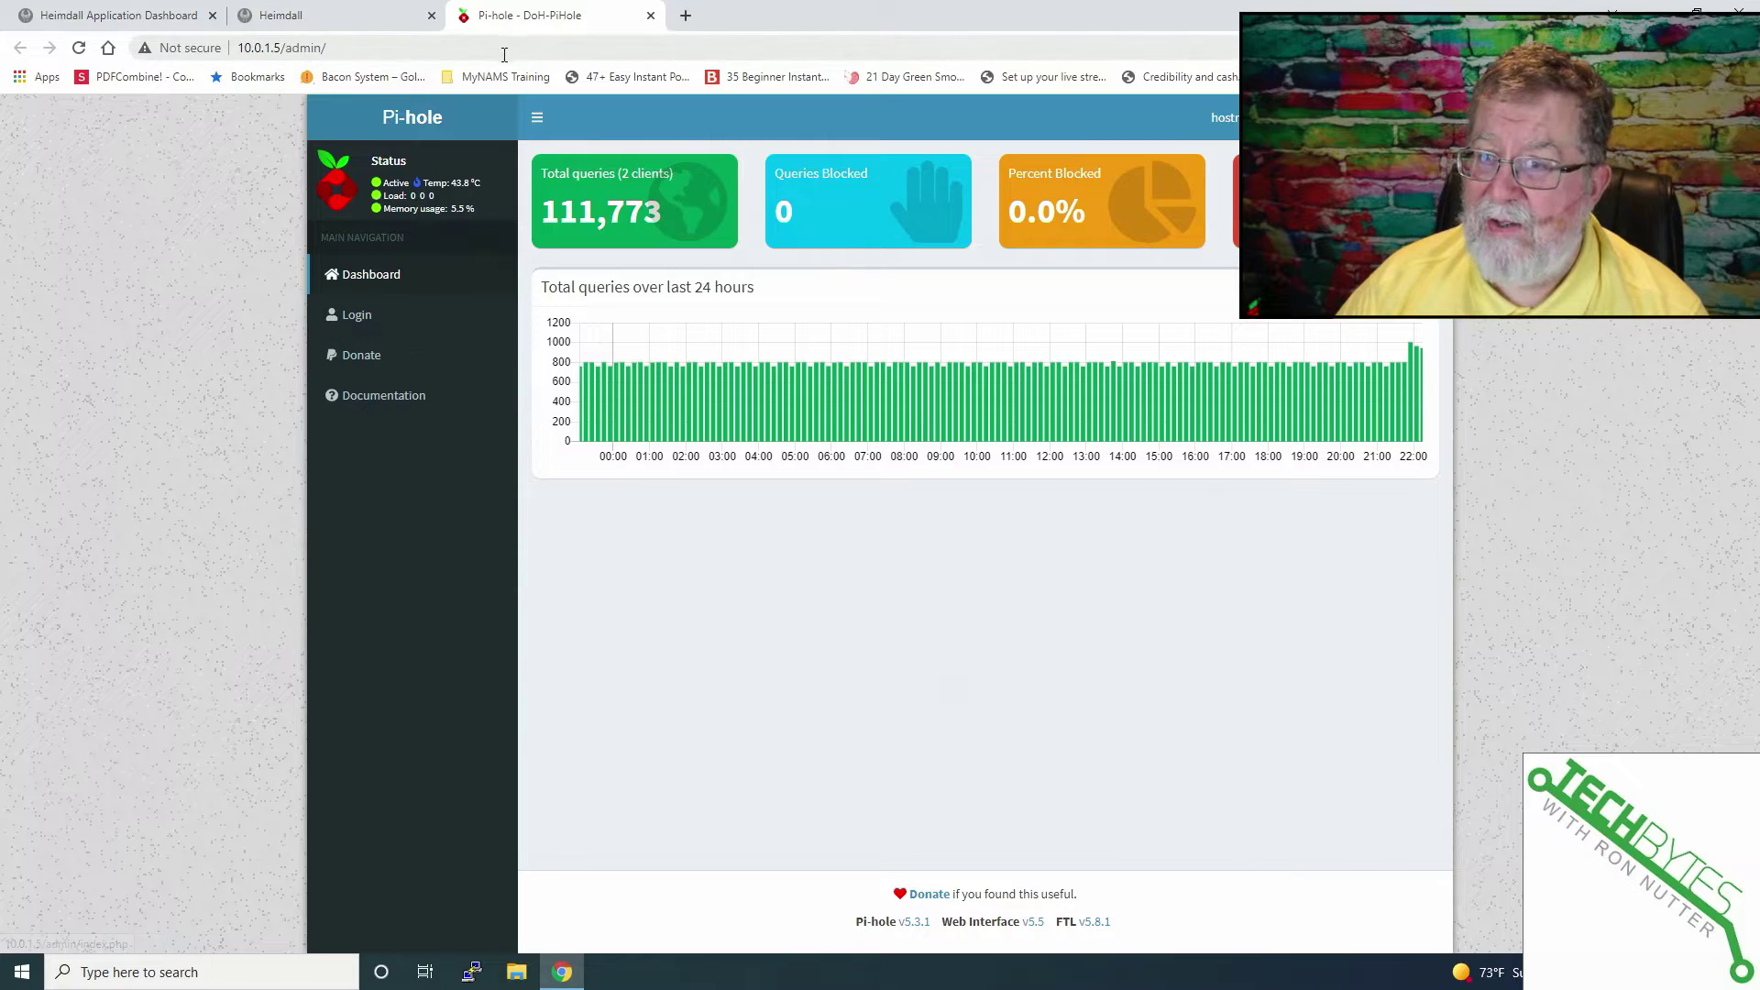
pyautogui.click(341, 22)
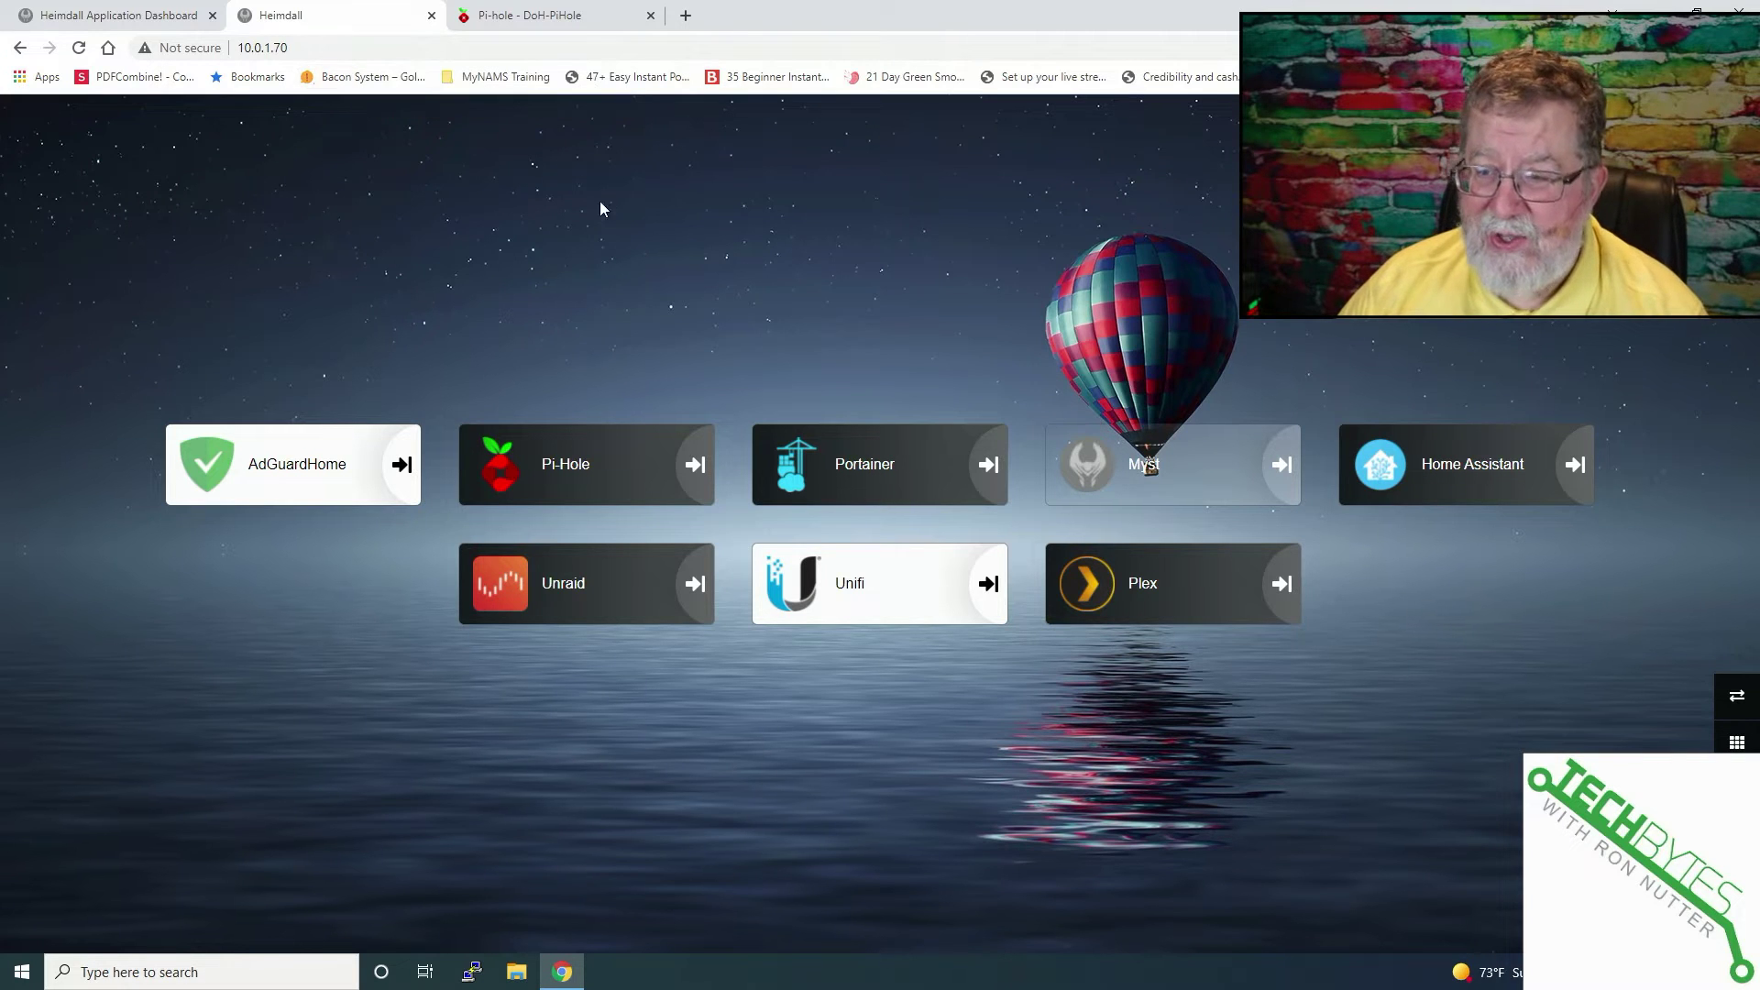
# Open Home Assistant from its tile, view the LIGHTING dashboard, then switch to the Heimdall project tab
pyautogui.click(1454, 465)
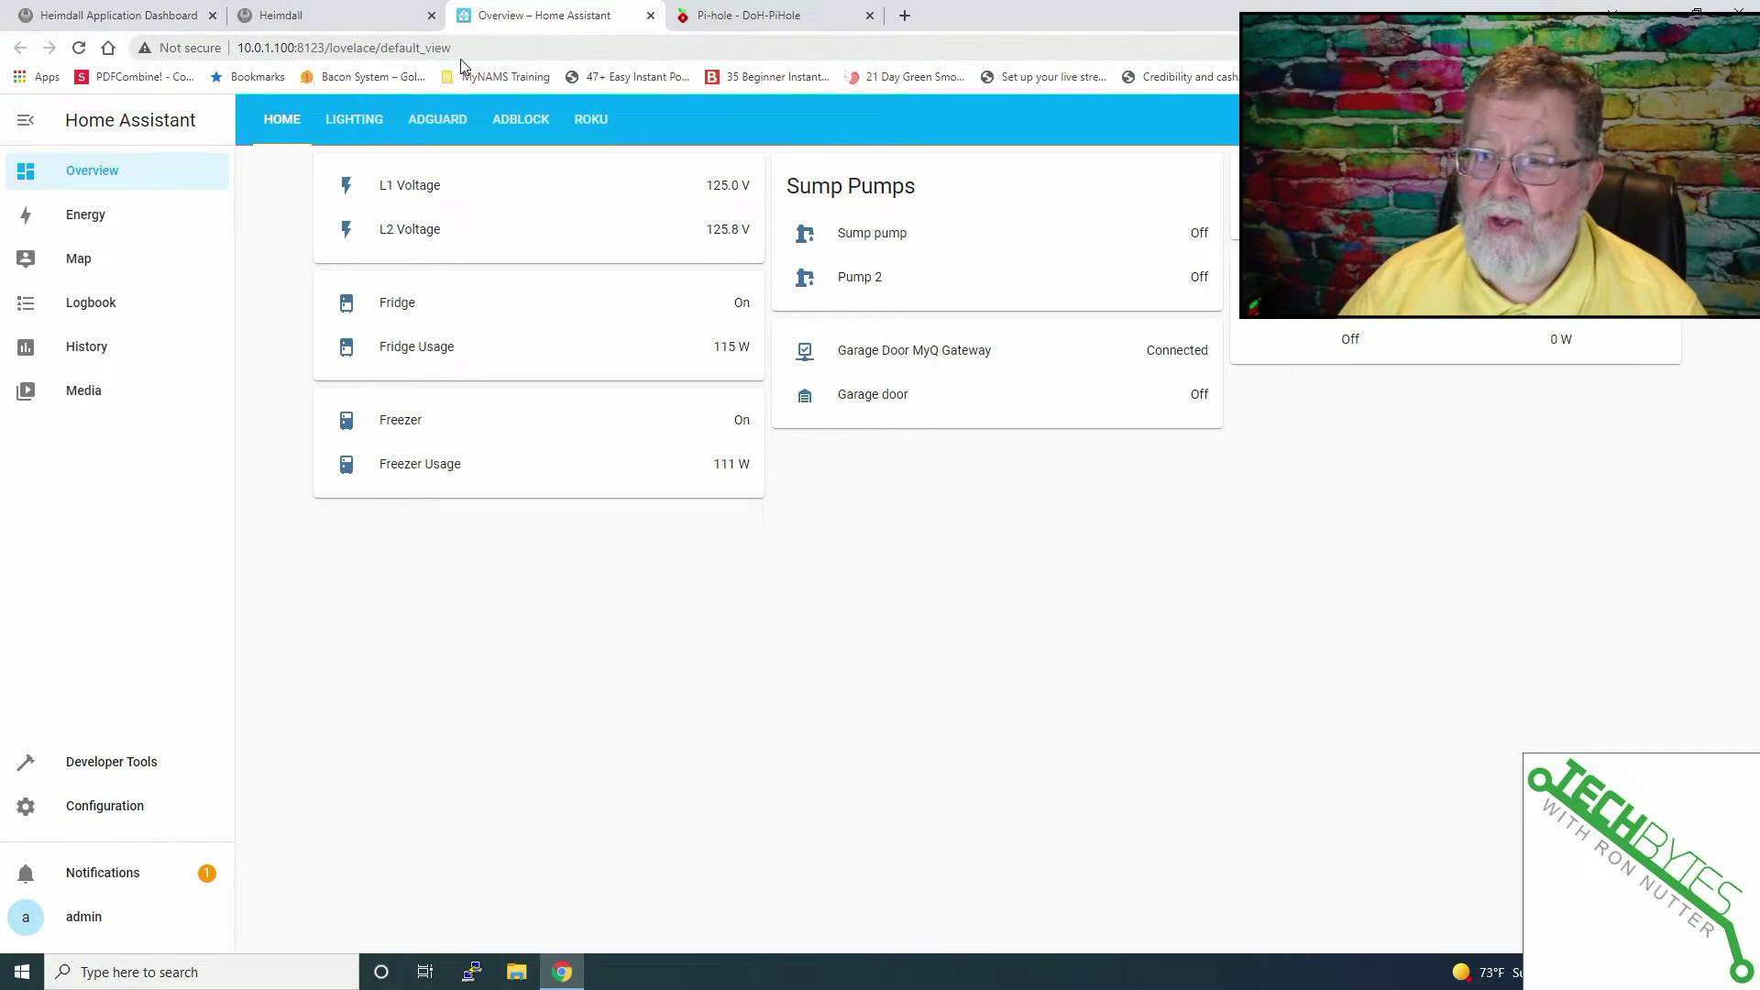
pyautogui.click(344, 122)
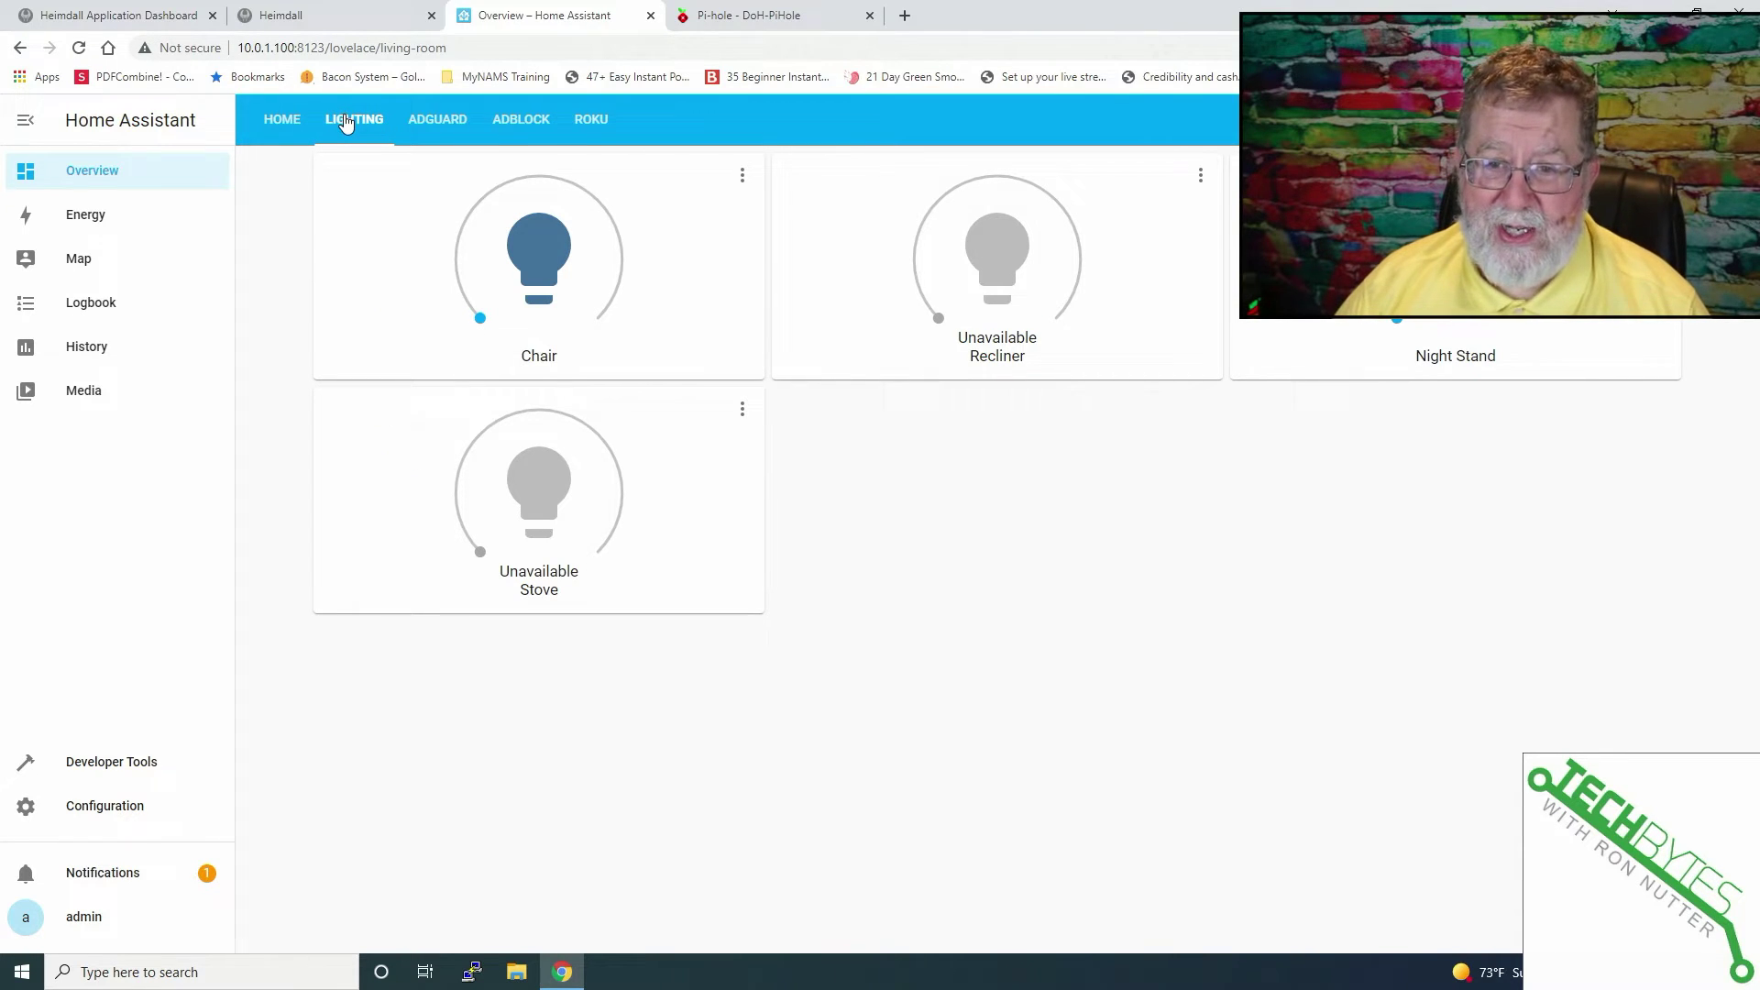
pyautogui.click(89, 20)
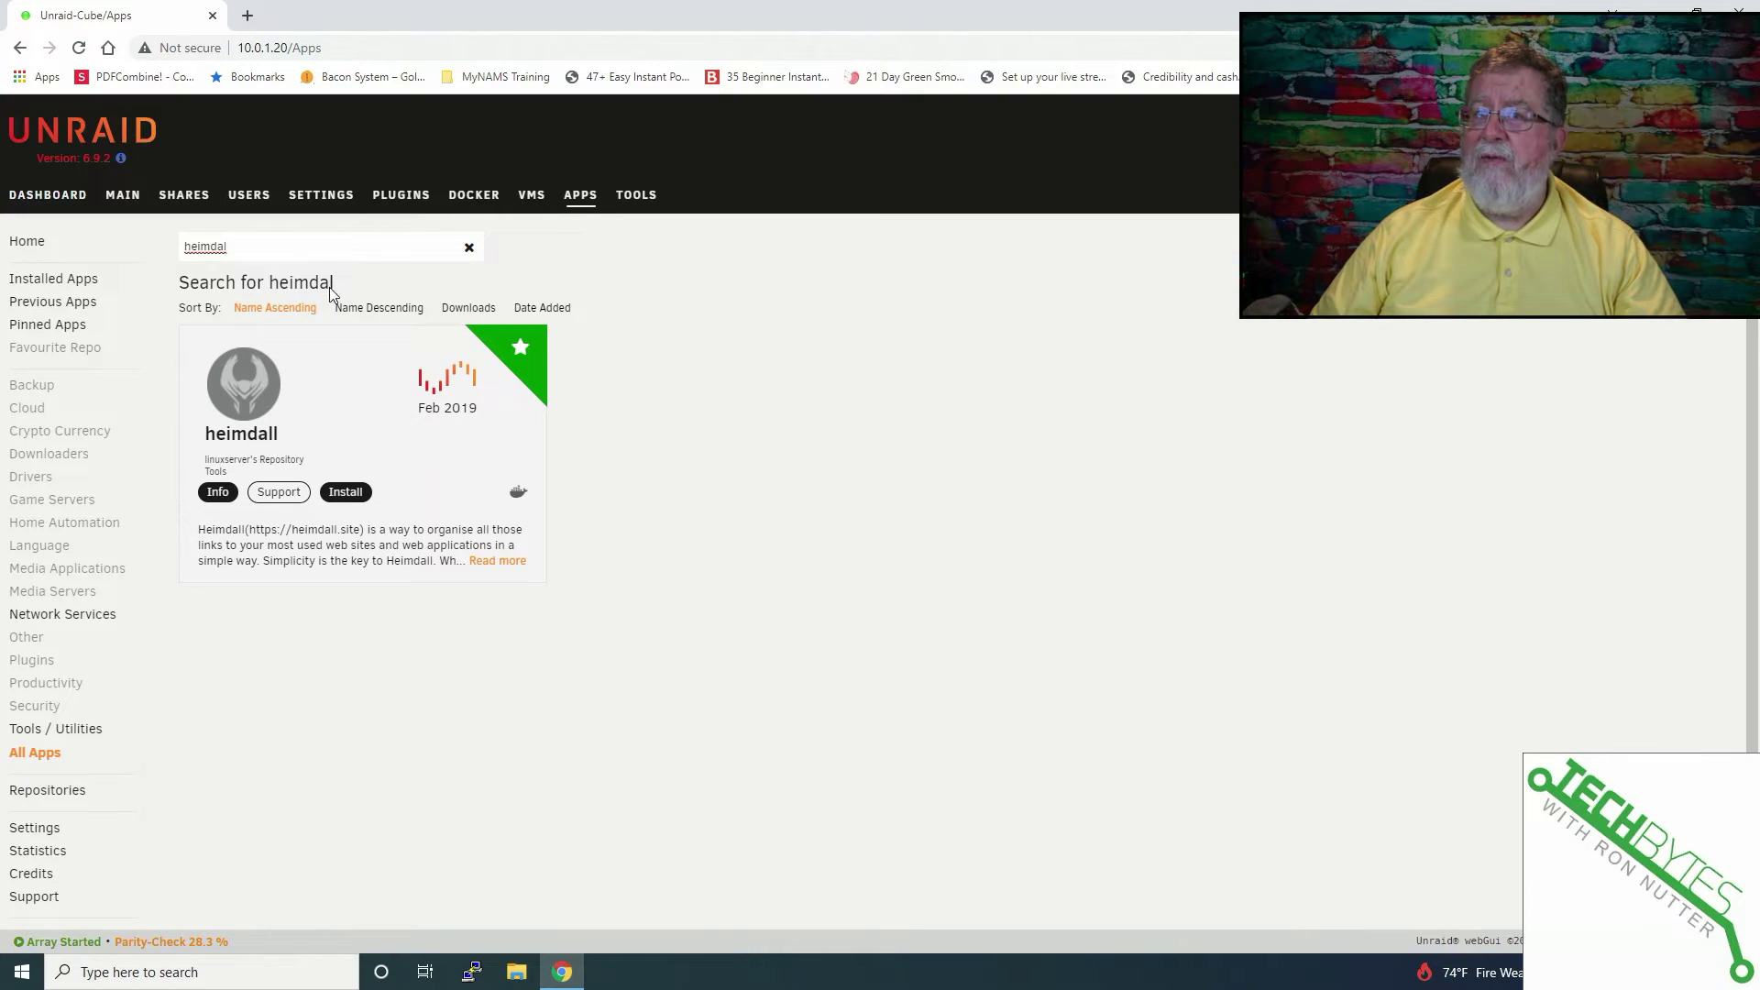
# Install the heimdall app, accepting the port warning and choosing the stable latest release
pyautogui.click(346, 492)
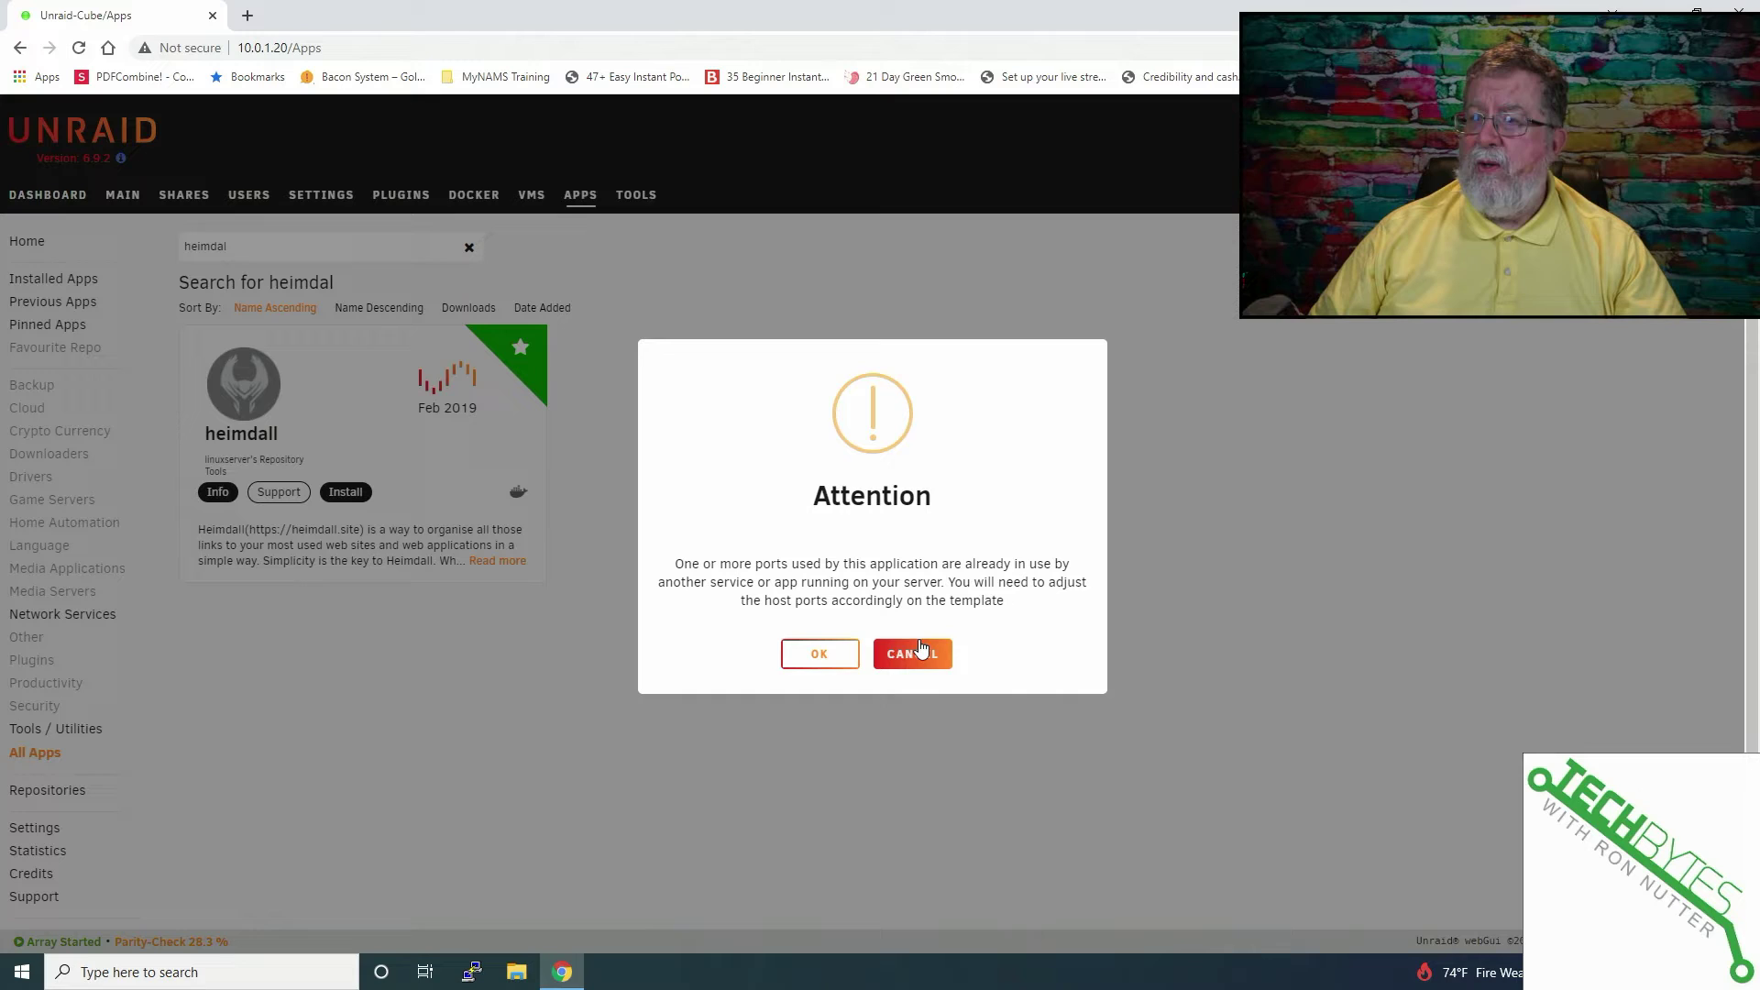
pyautogui.click(830, 653)
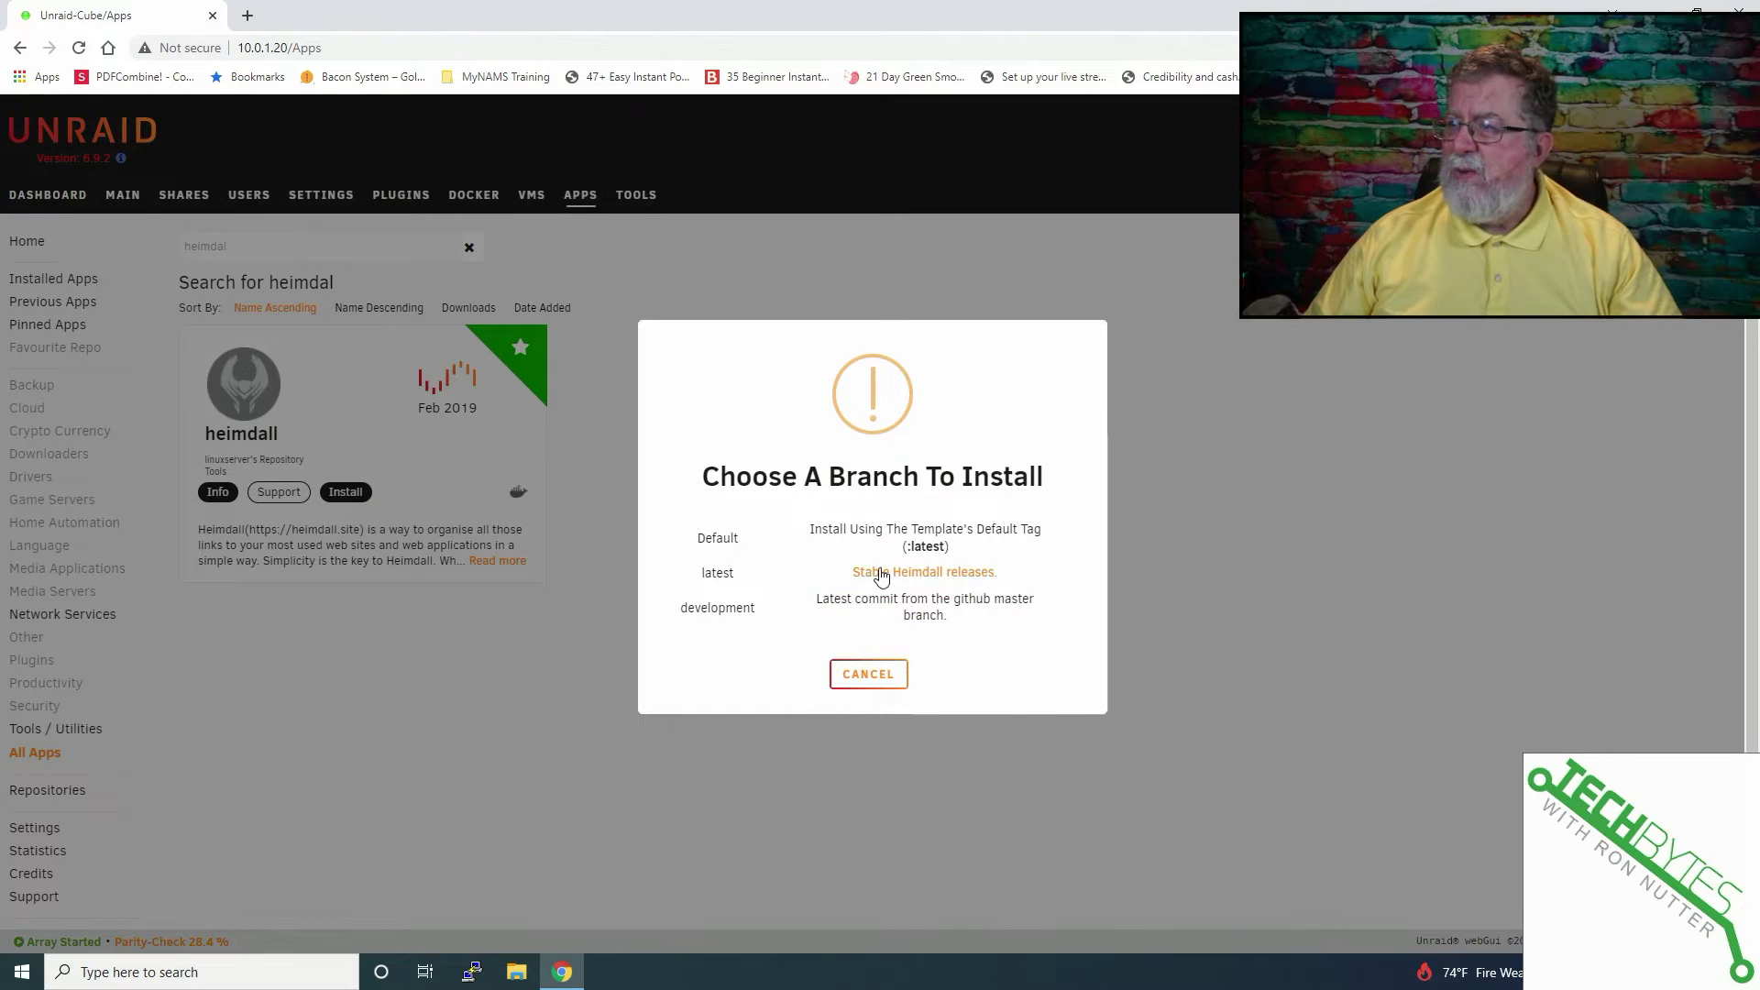
pyautogui.click(882, 574)
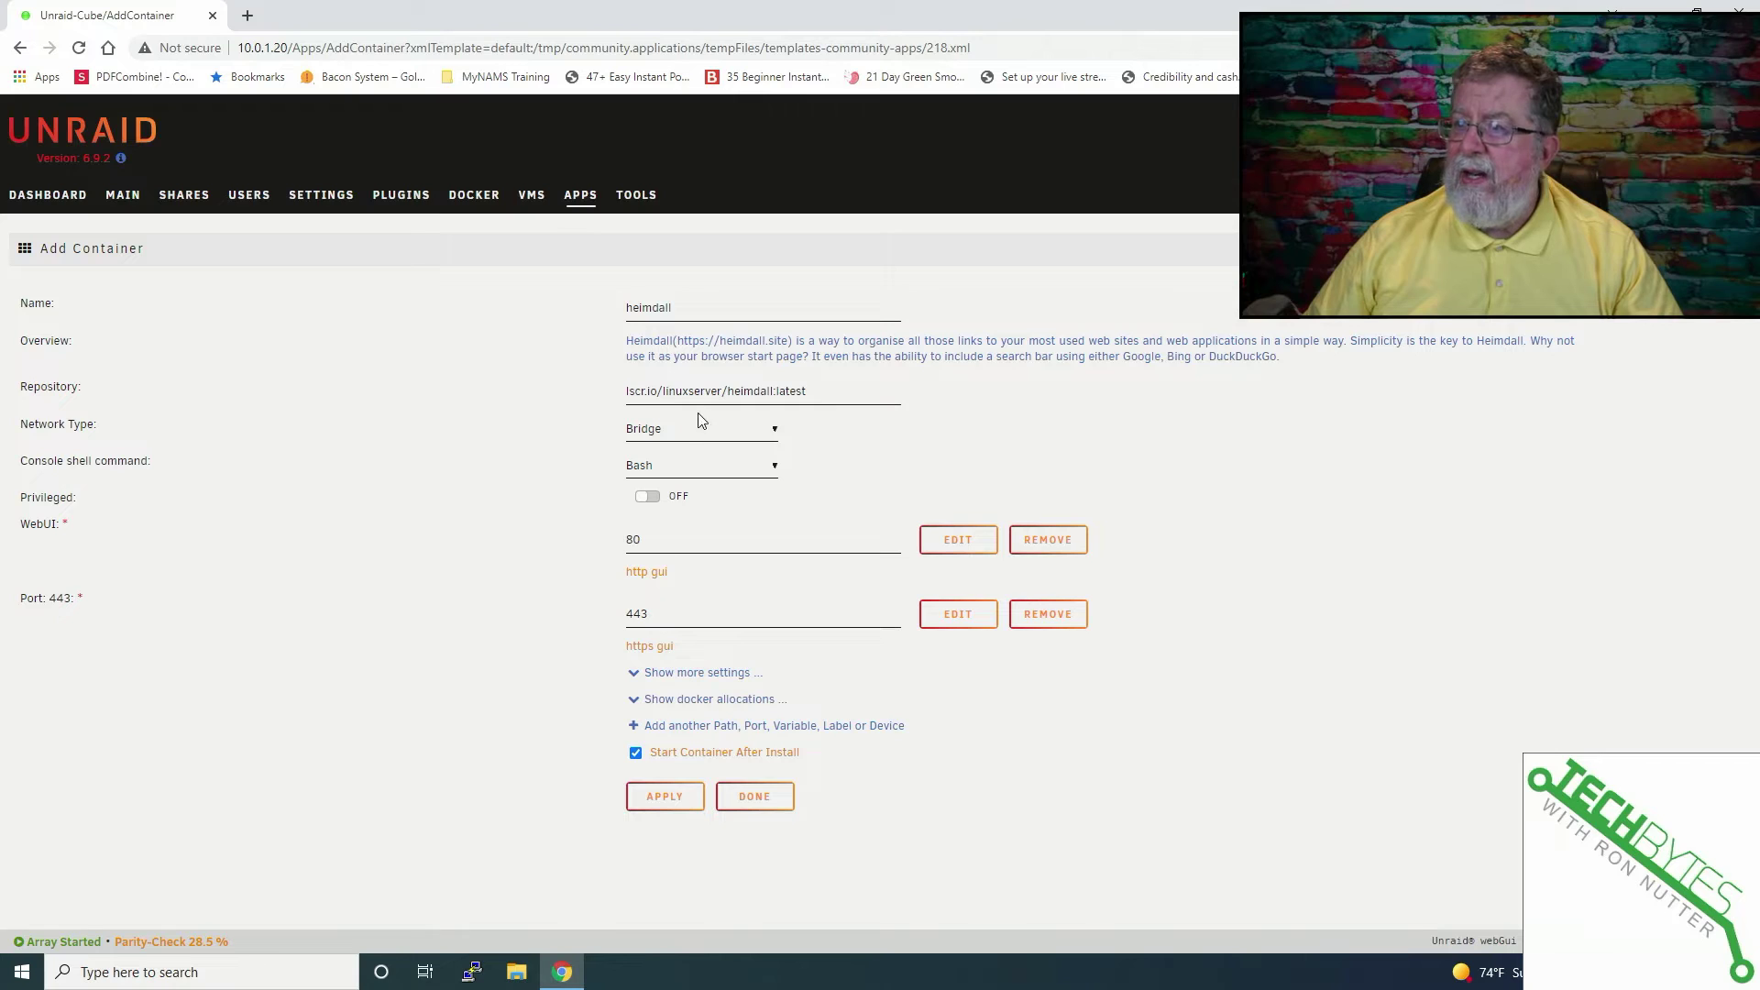
# Put the container on the Custom : br0 network with fixed IP 10.0.1.254
pyautogui.click(776, 430)
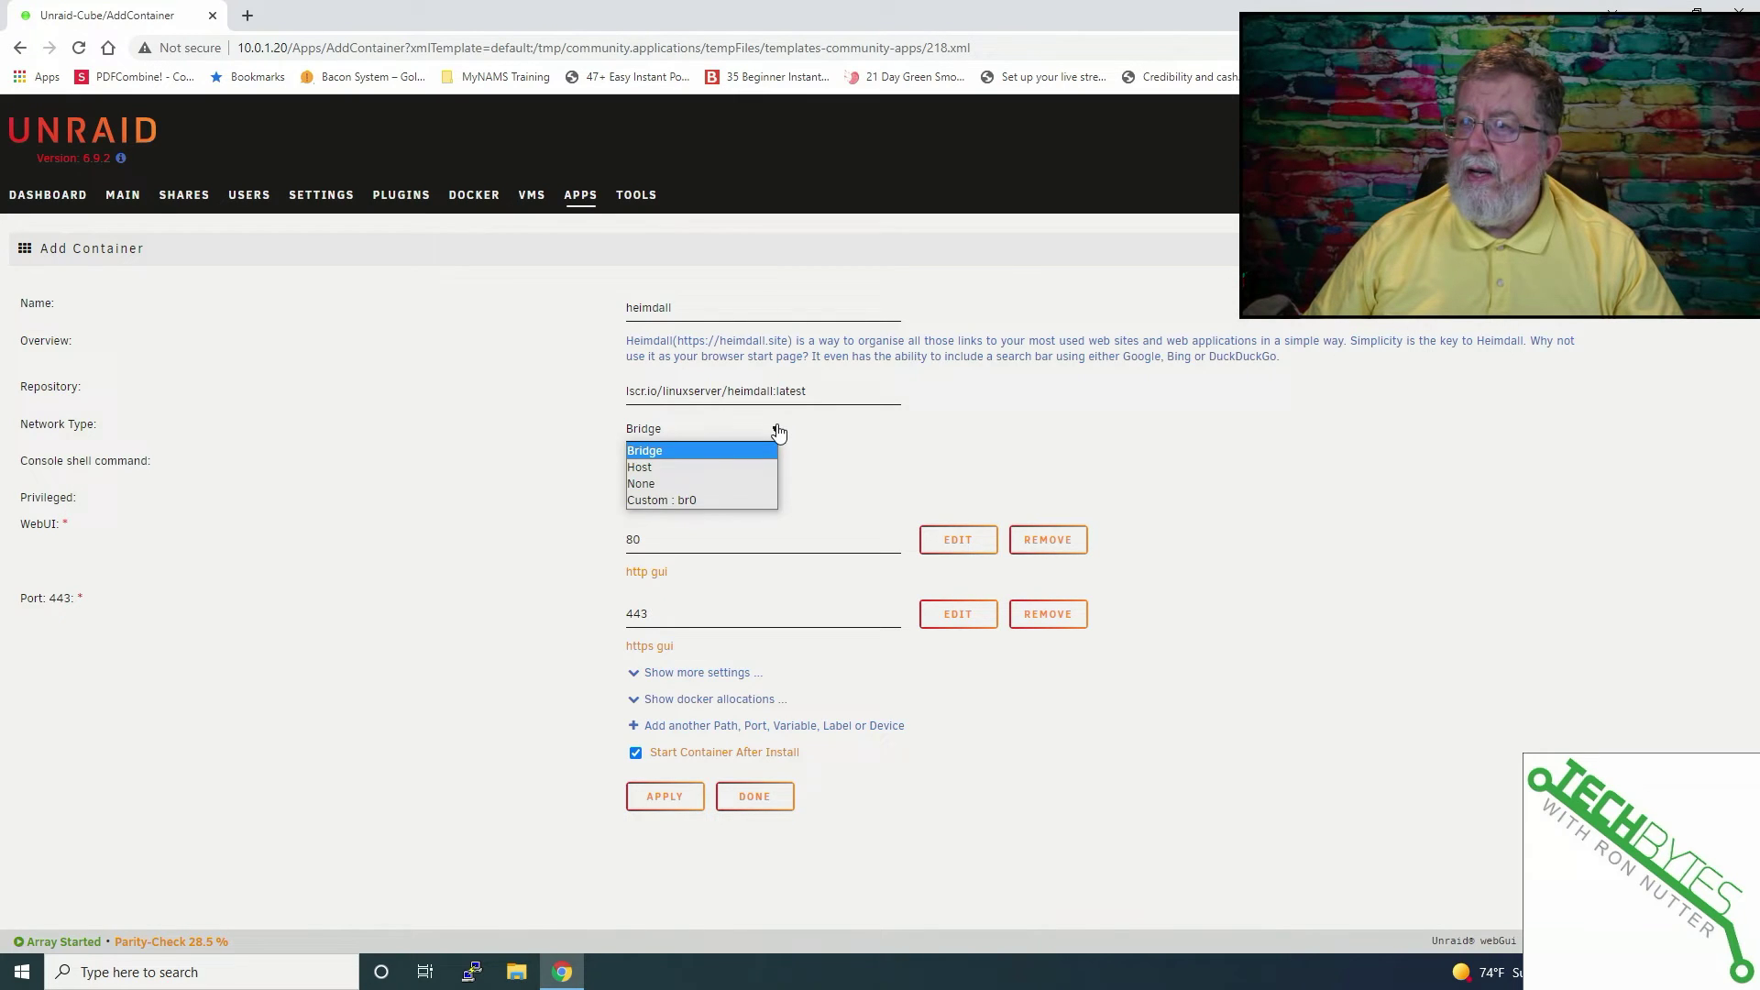
pyautogui.click(709, 500)
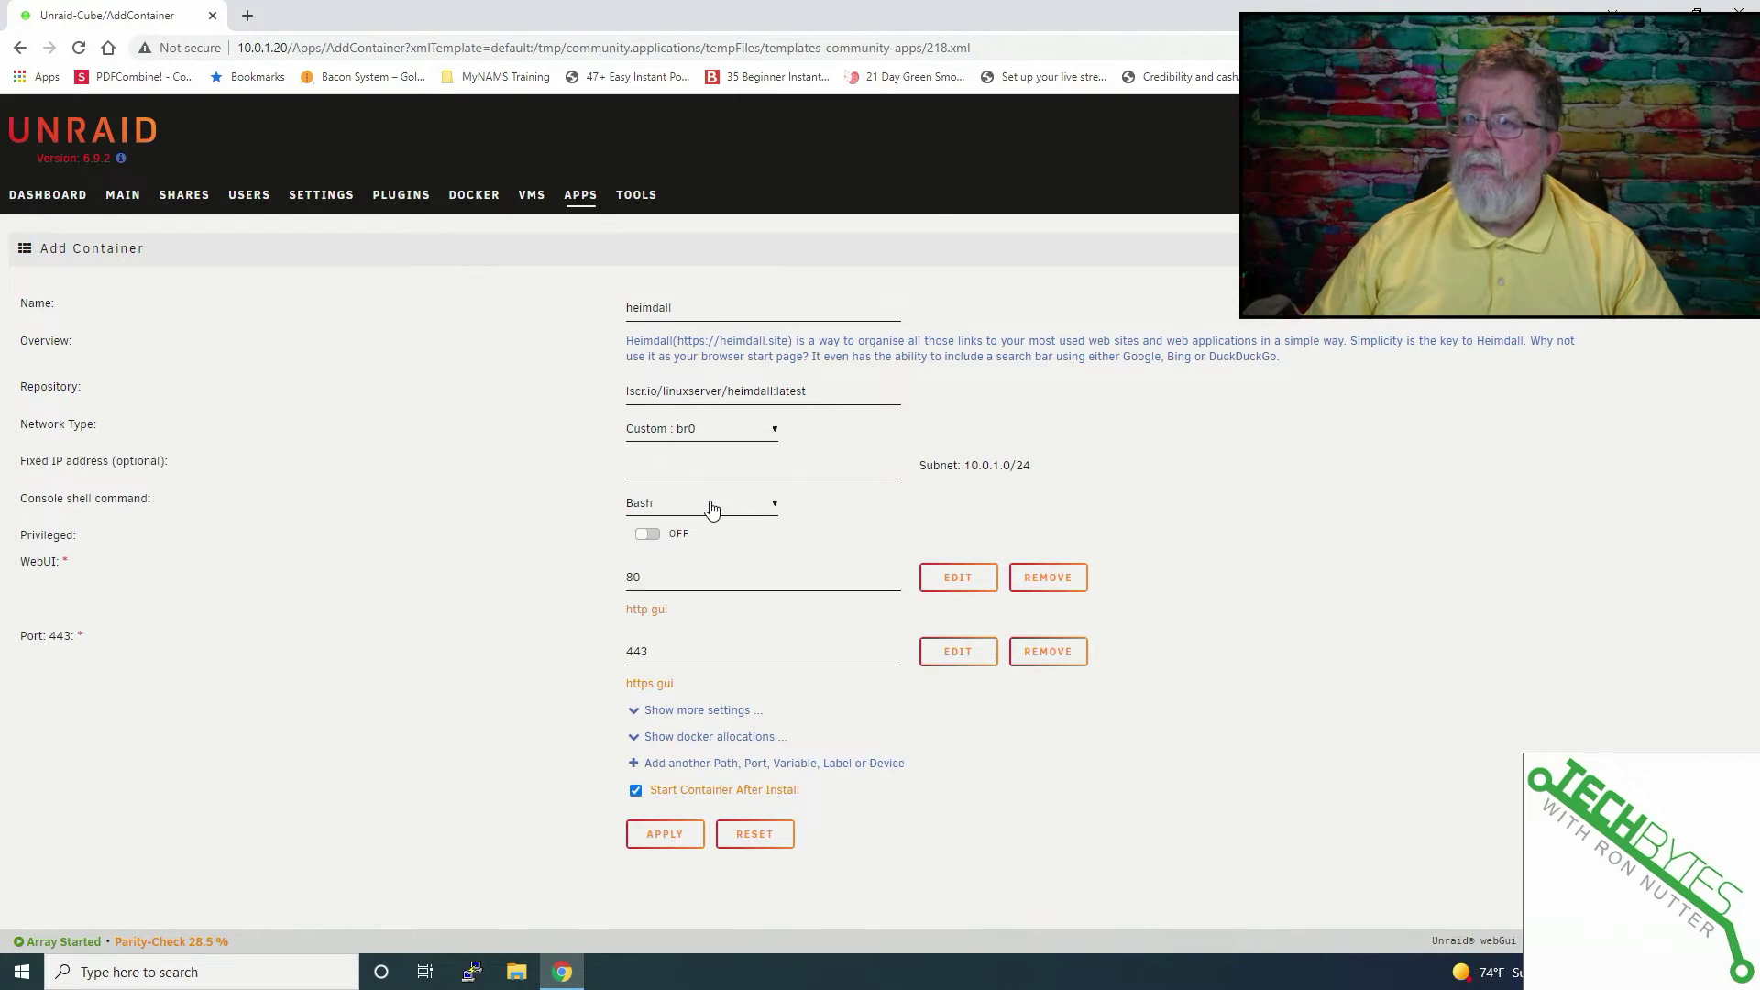
pyautogui.click(716, 458)
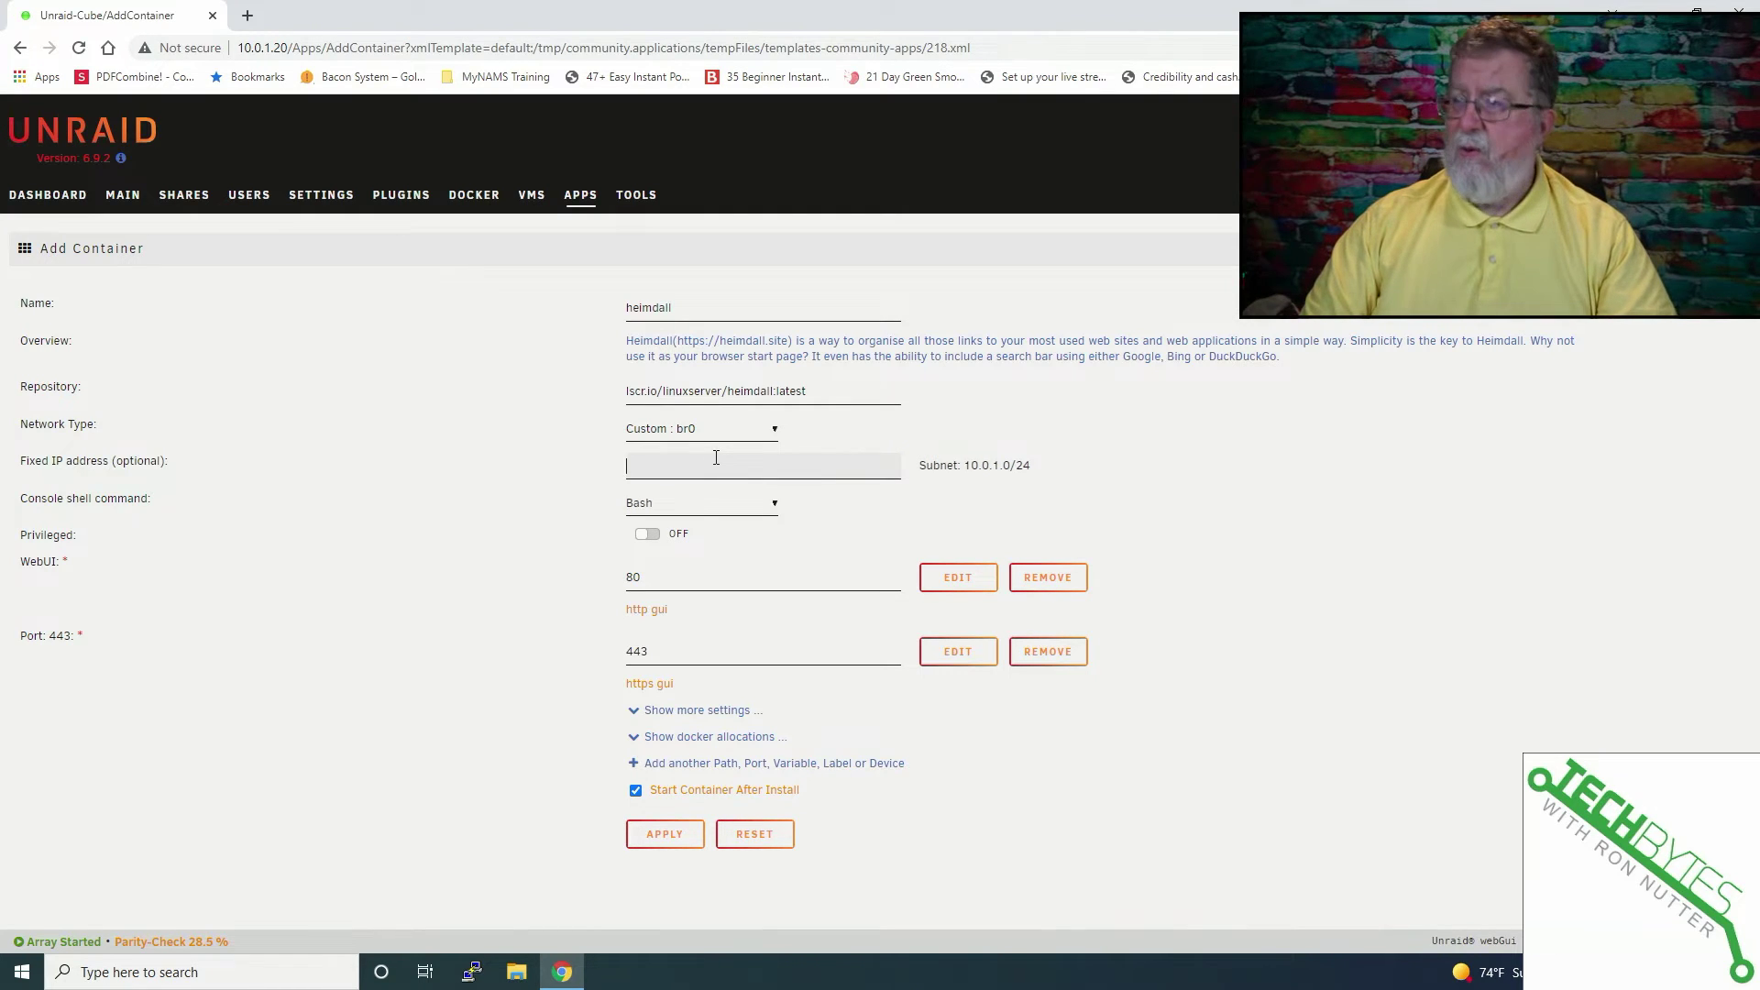
pyautogui.write('10.0.1.')
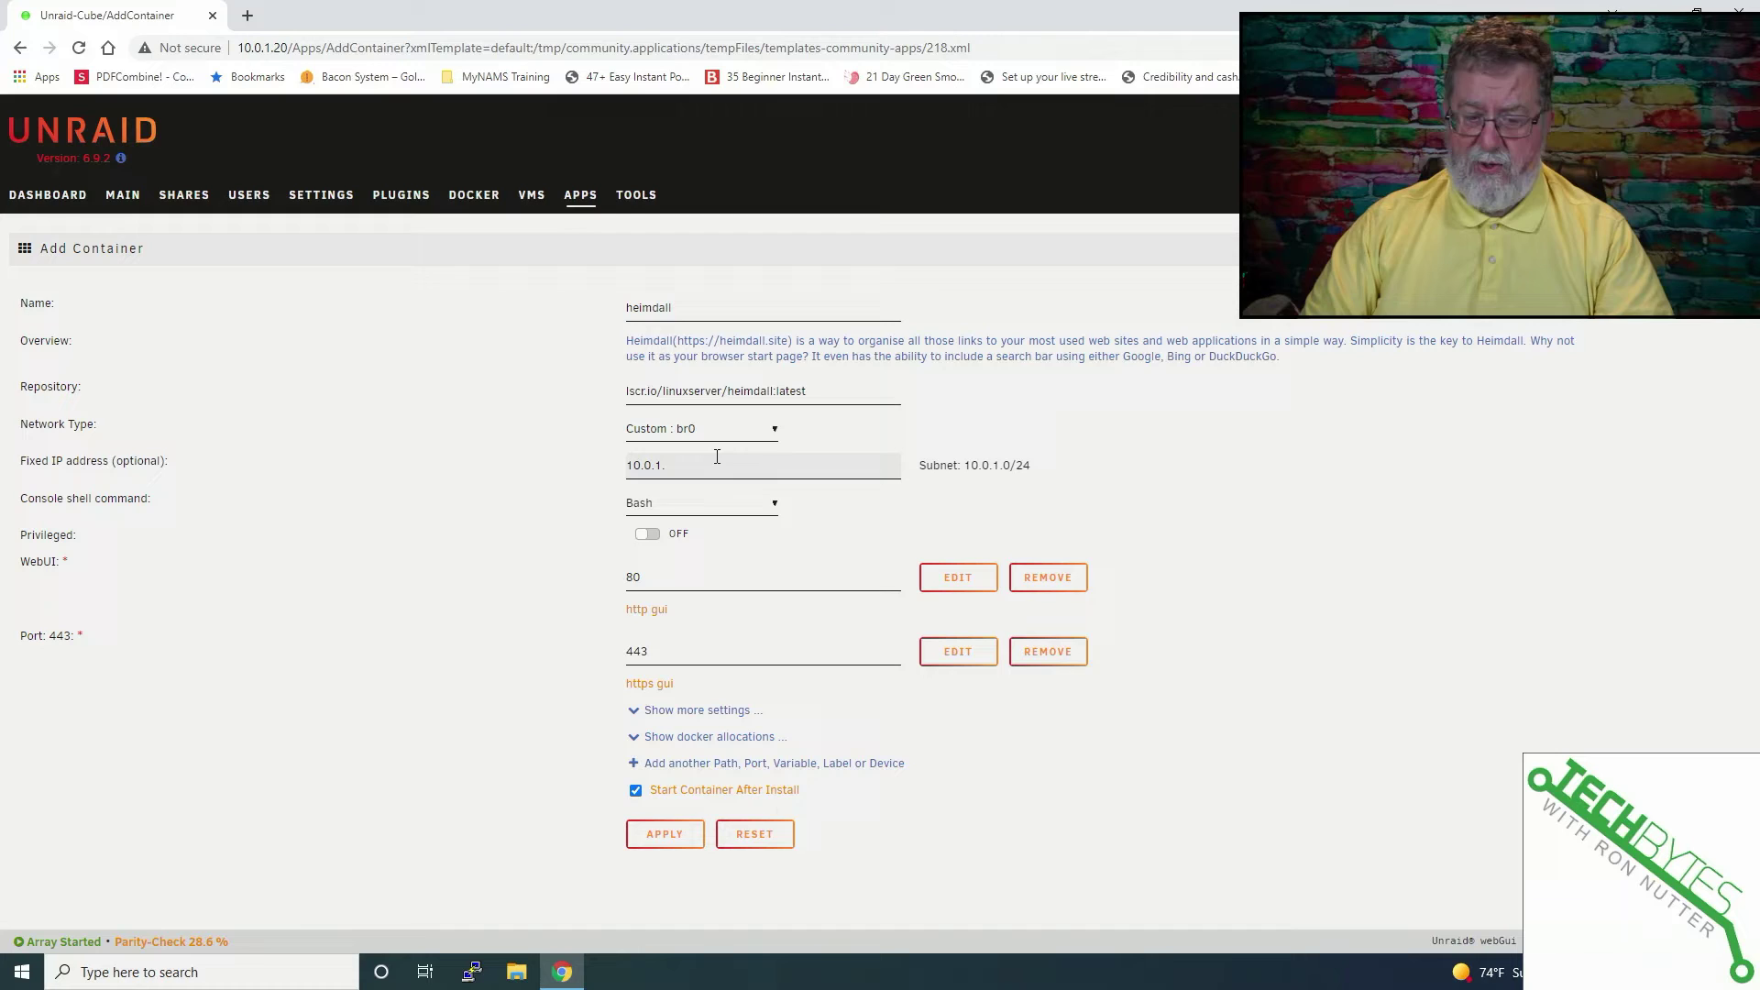
pyautogui.write('254')
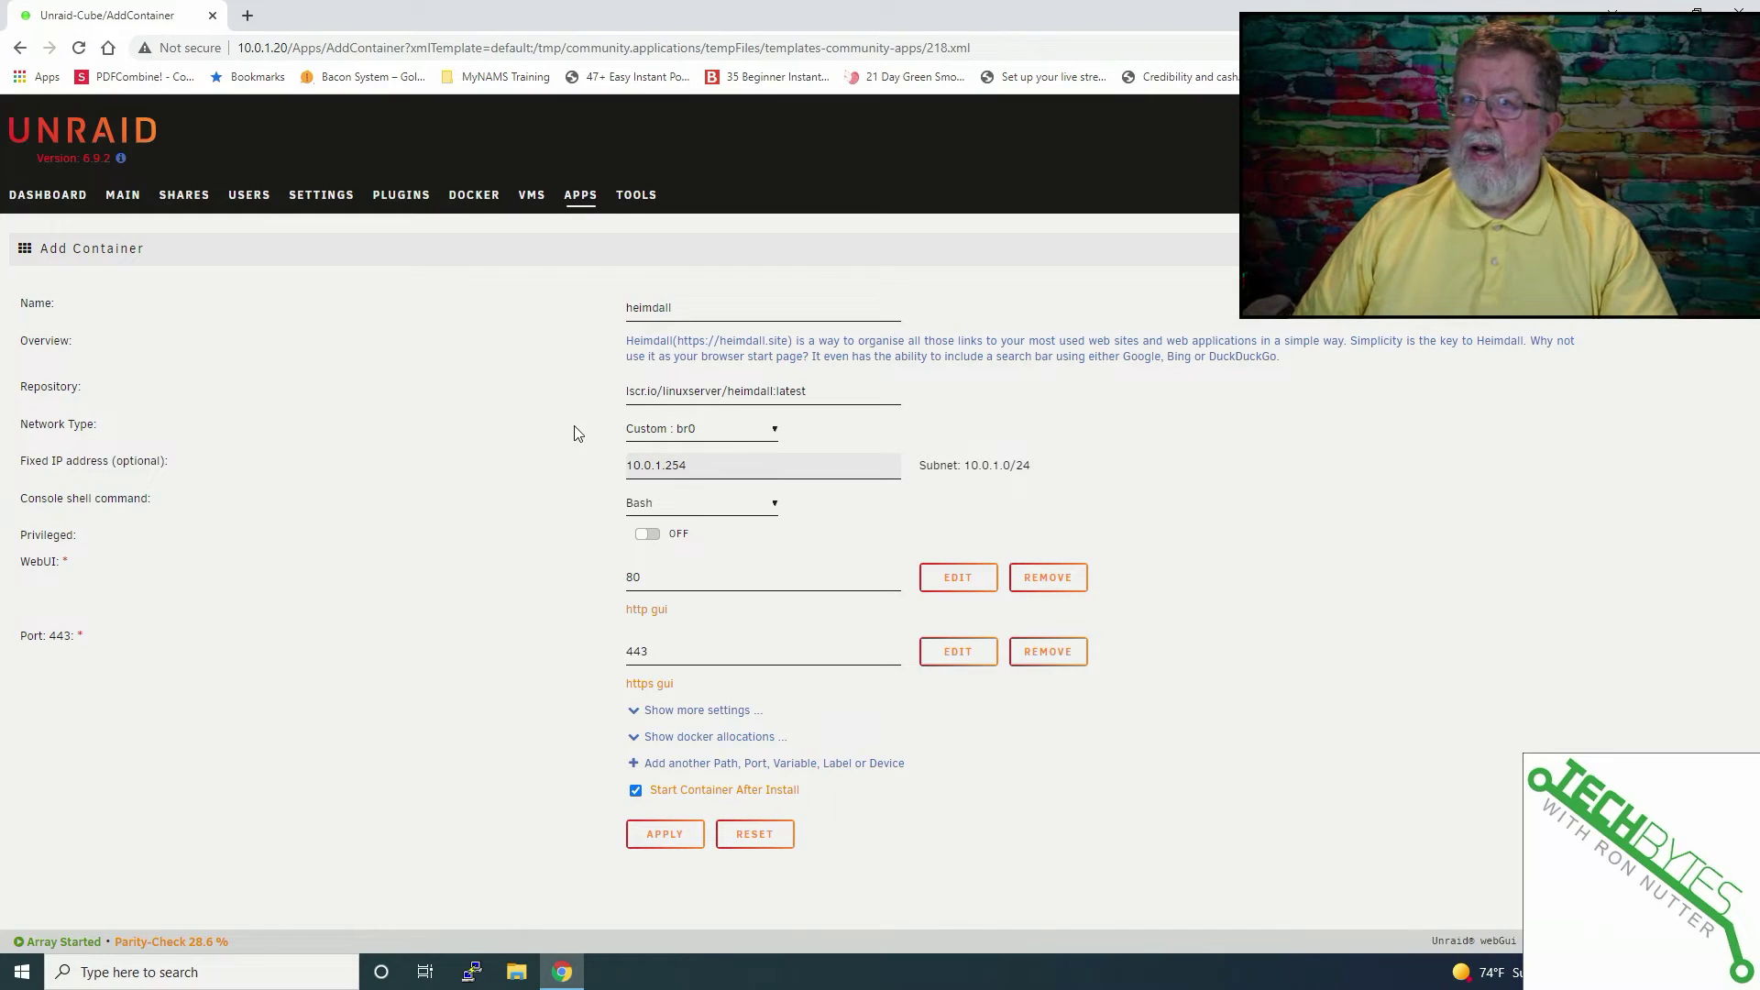
# Apply the heimdall container settings, let the image pull finish, and confirm with DONE
pyautogui.click(652, 829)
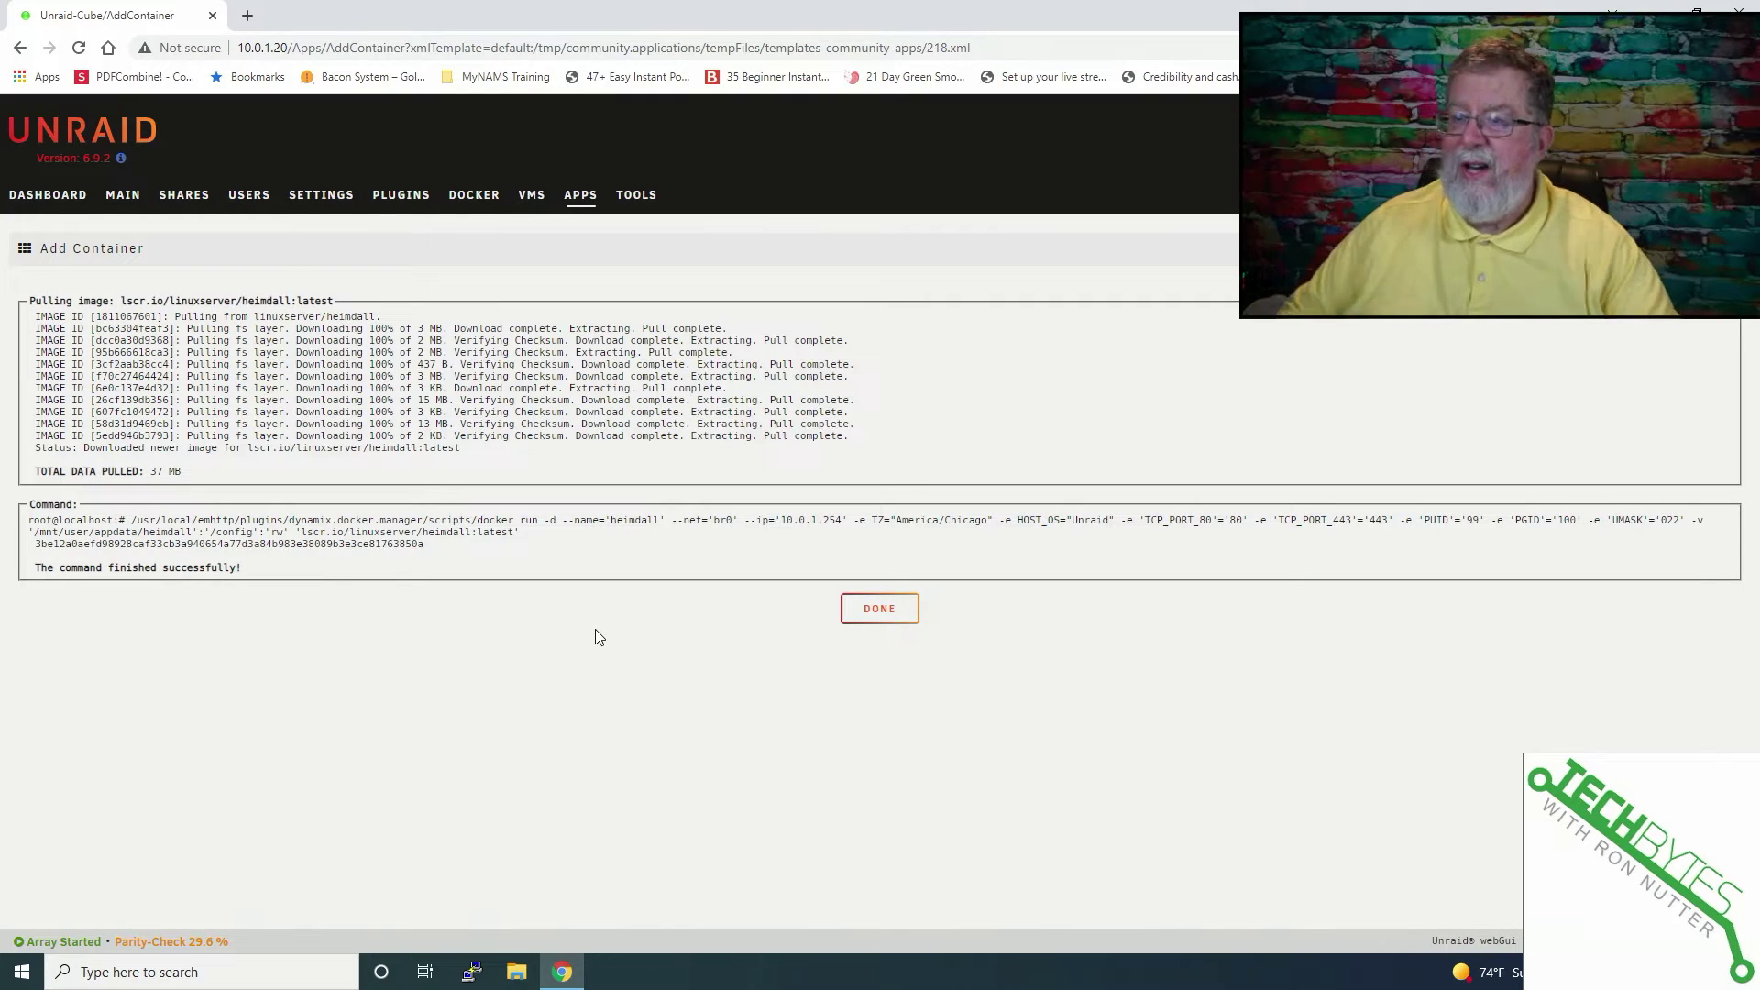
pyautogui.click(880, 609)
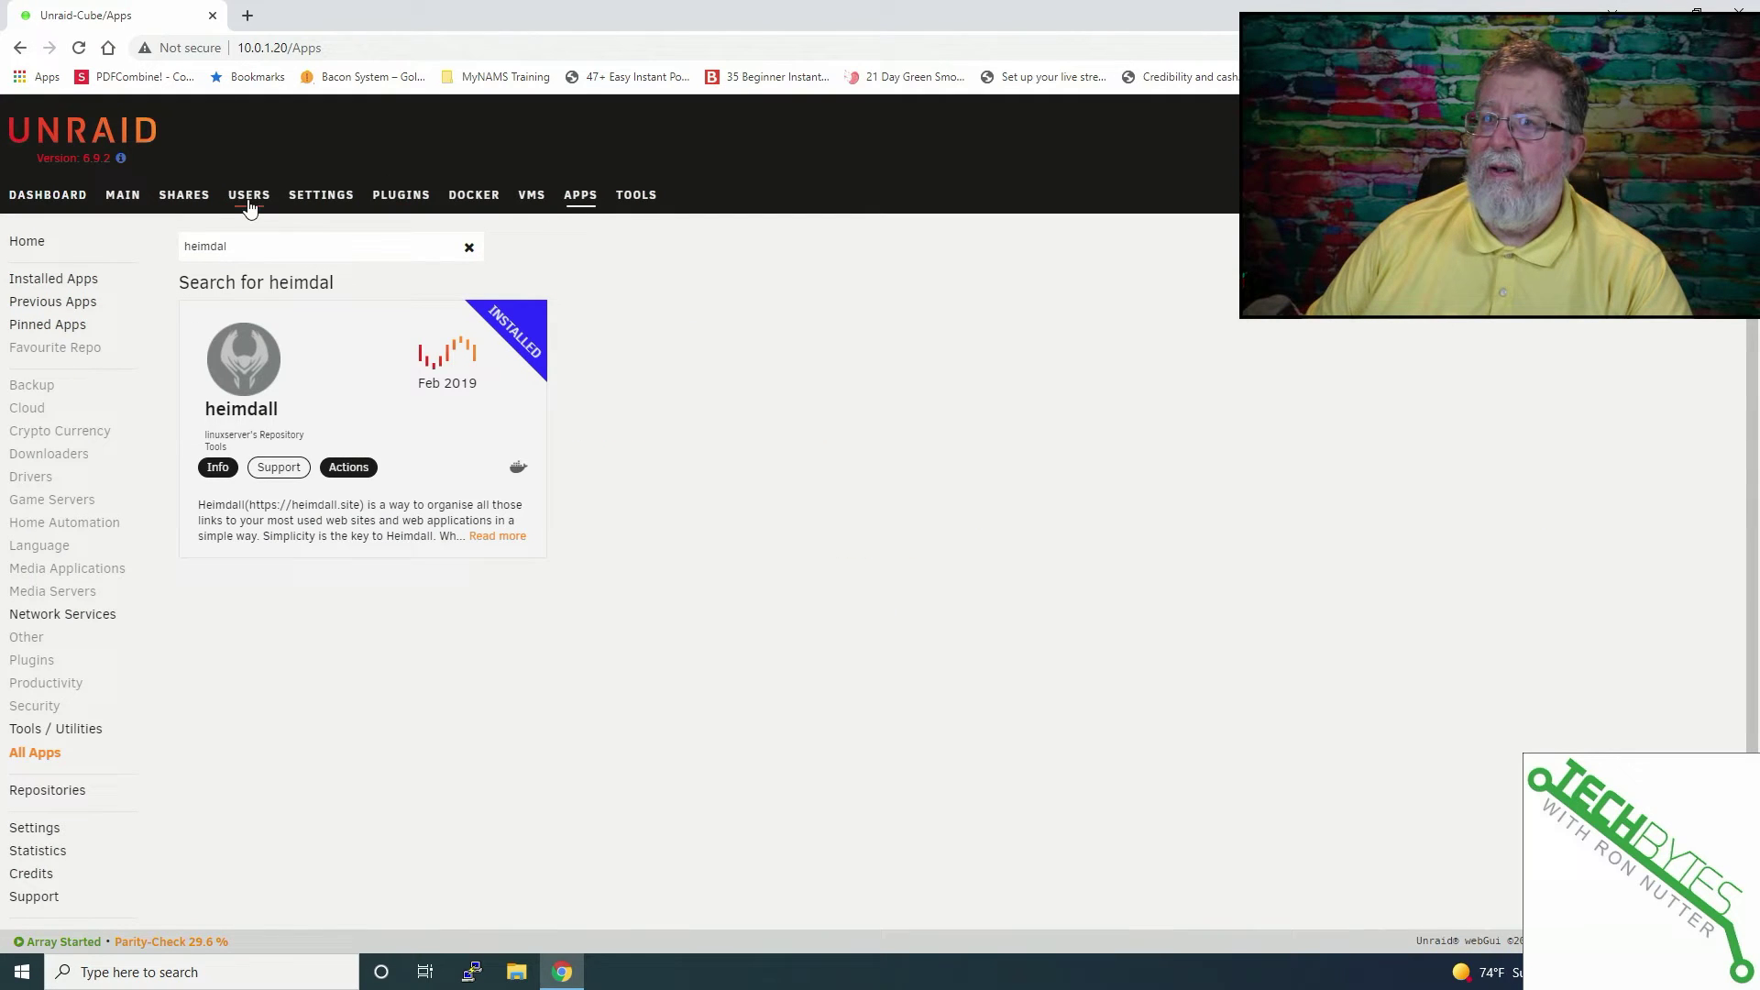
# Open the Docker containers list and view the heimdall container's log
pyautogui.click(463, 203)
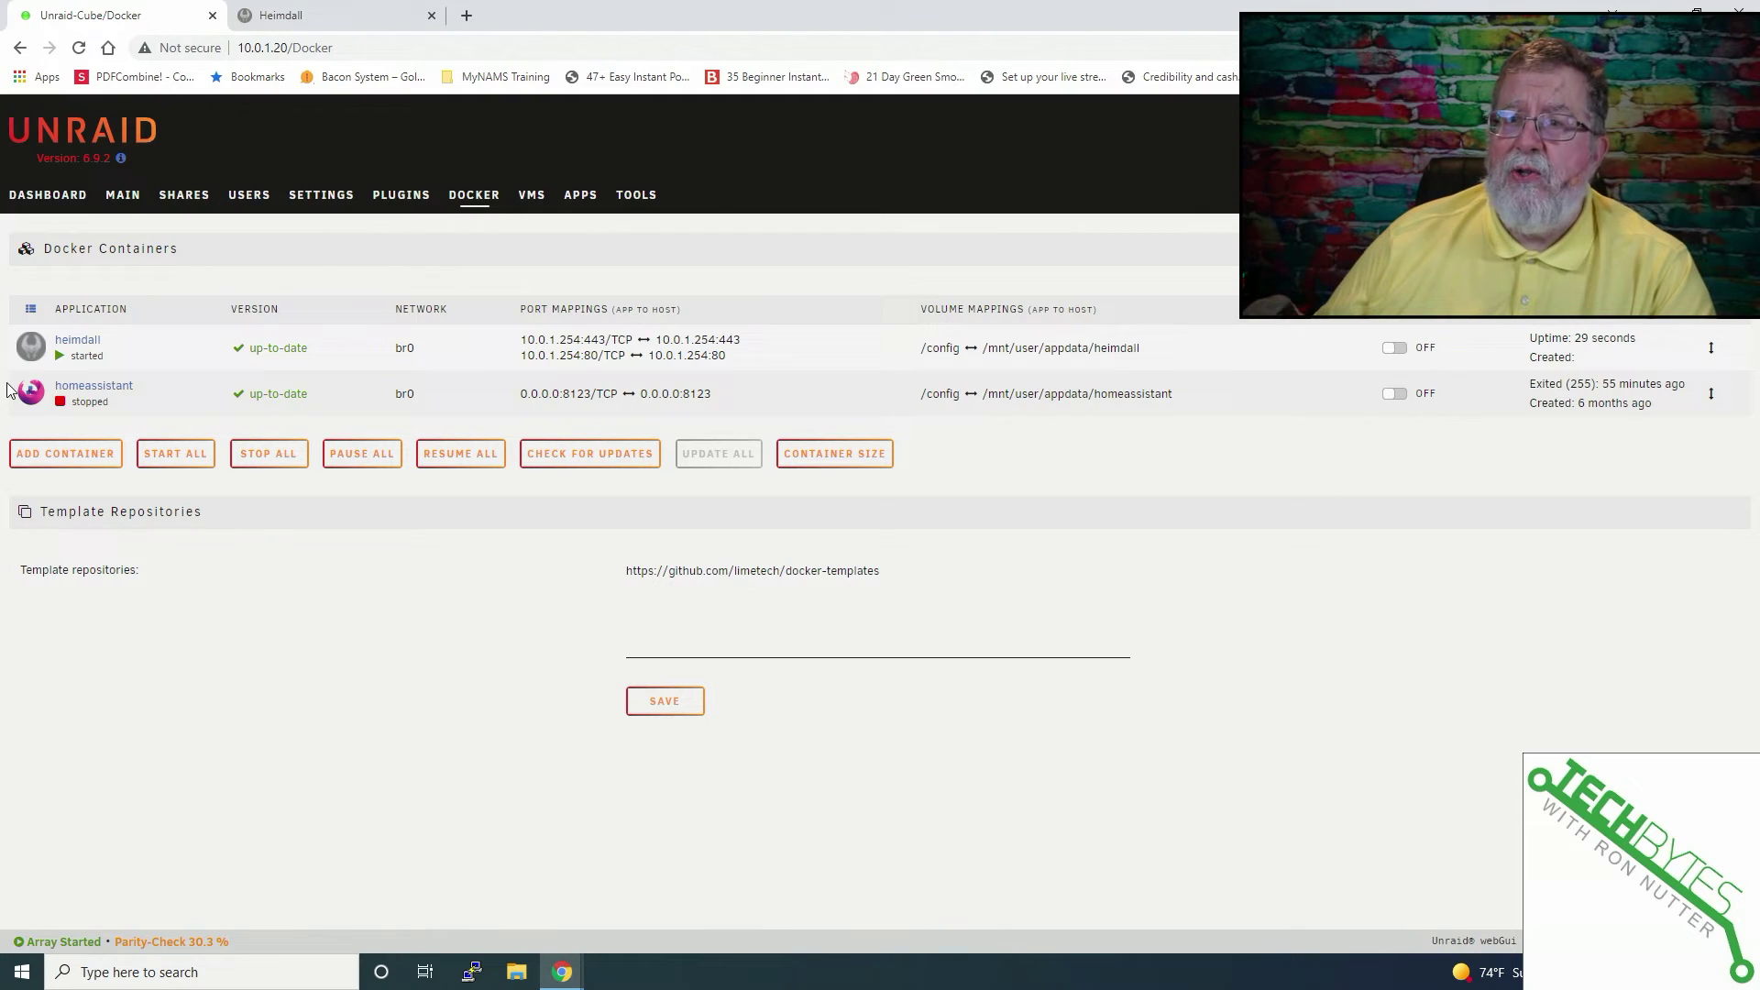
pyautogui.rightClick(31, 349)
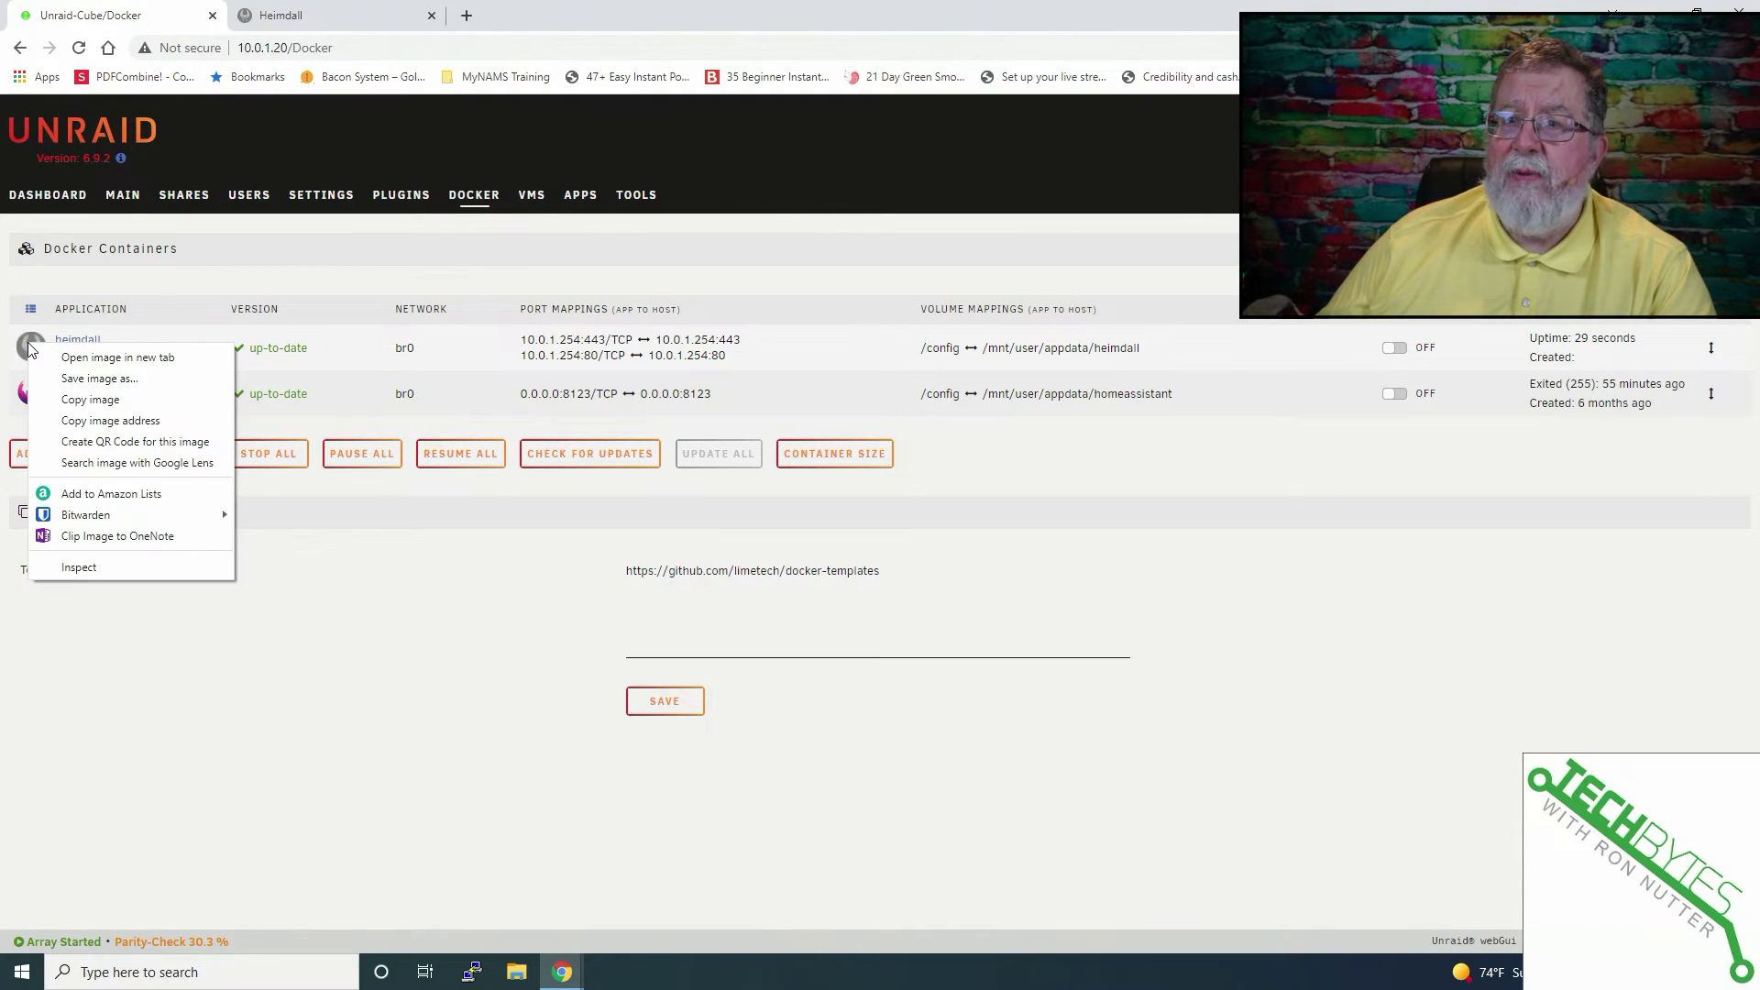
pyautogui.click(30, 350)
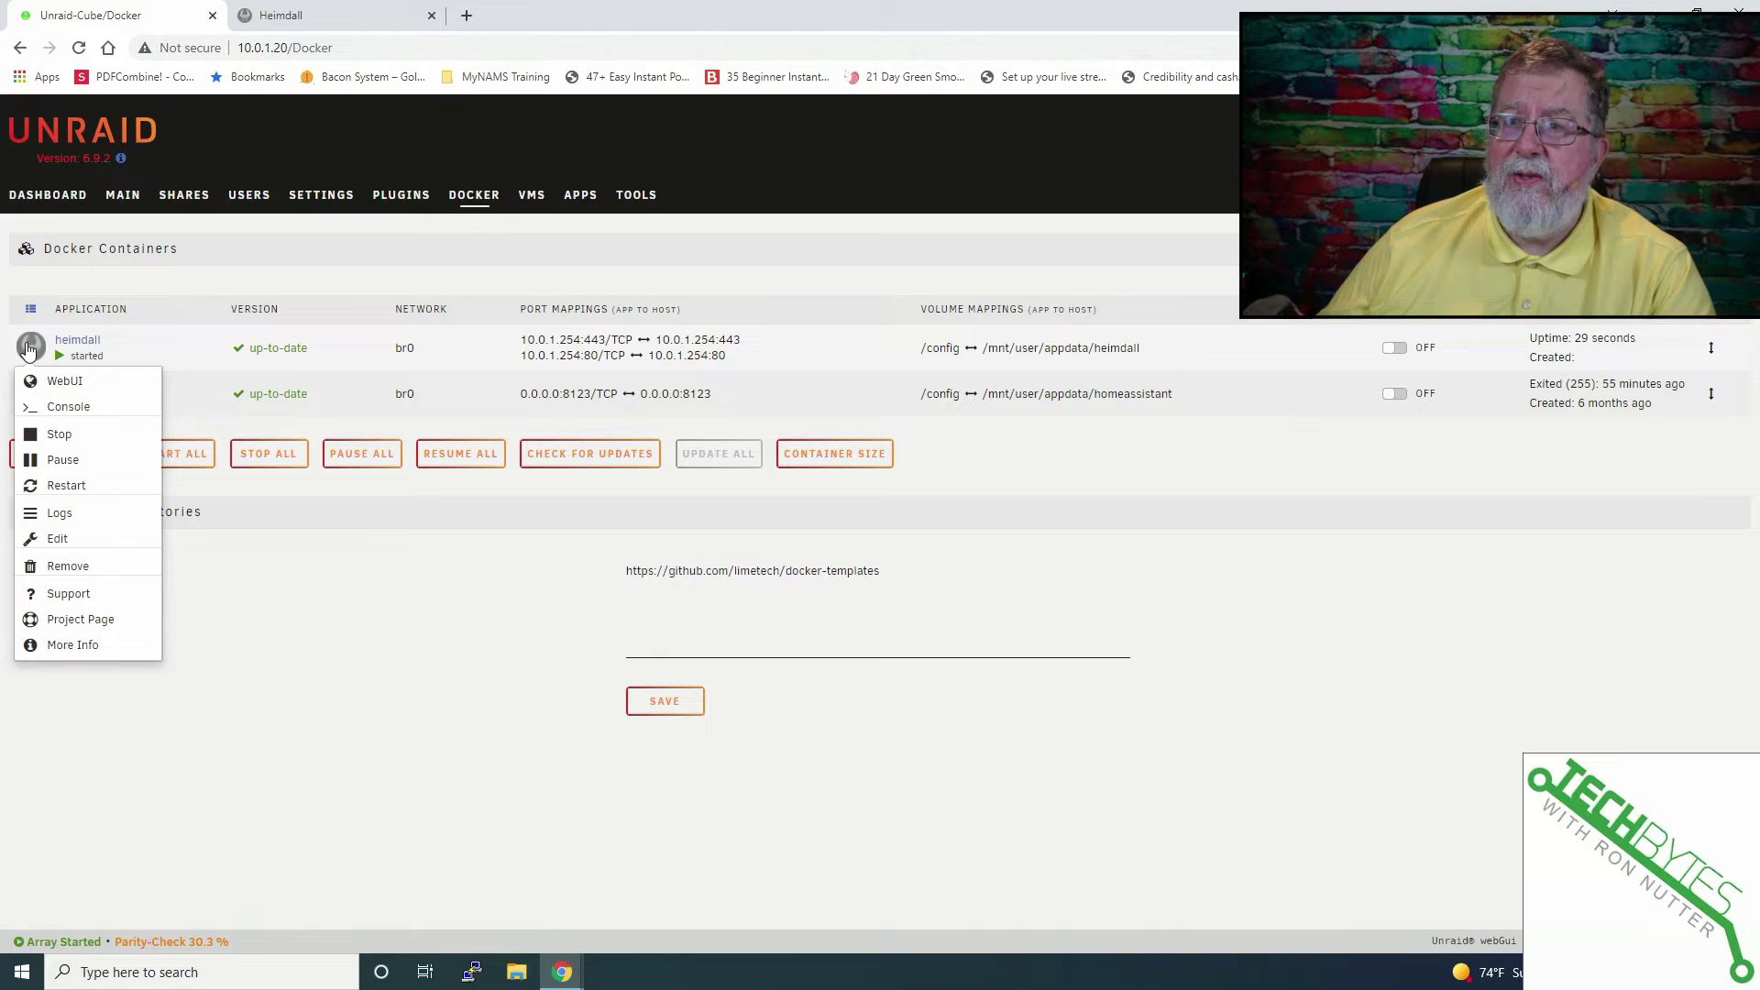
pyautogui.click(60, 514)
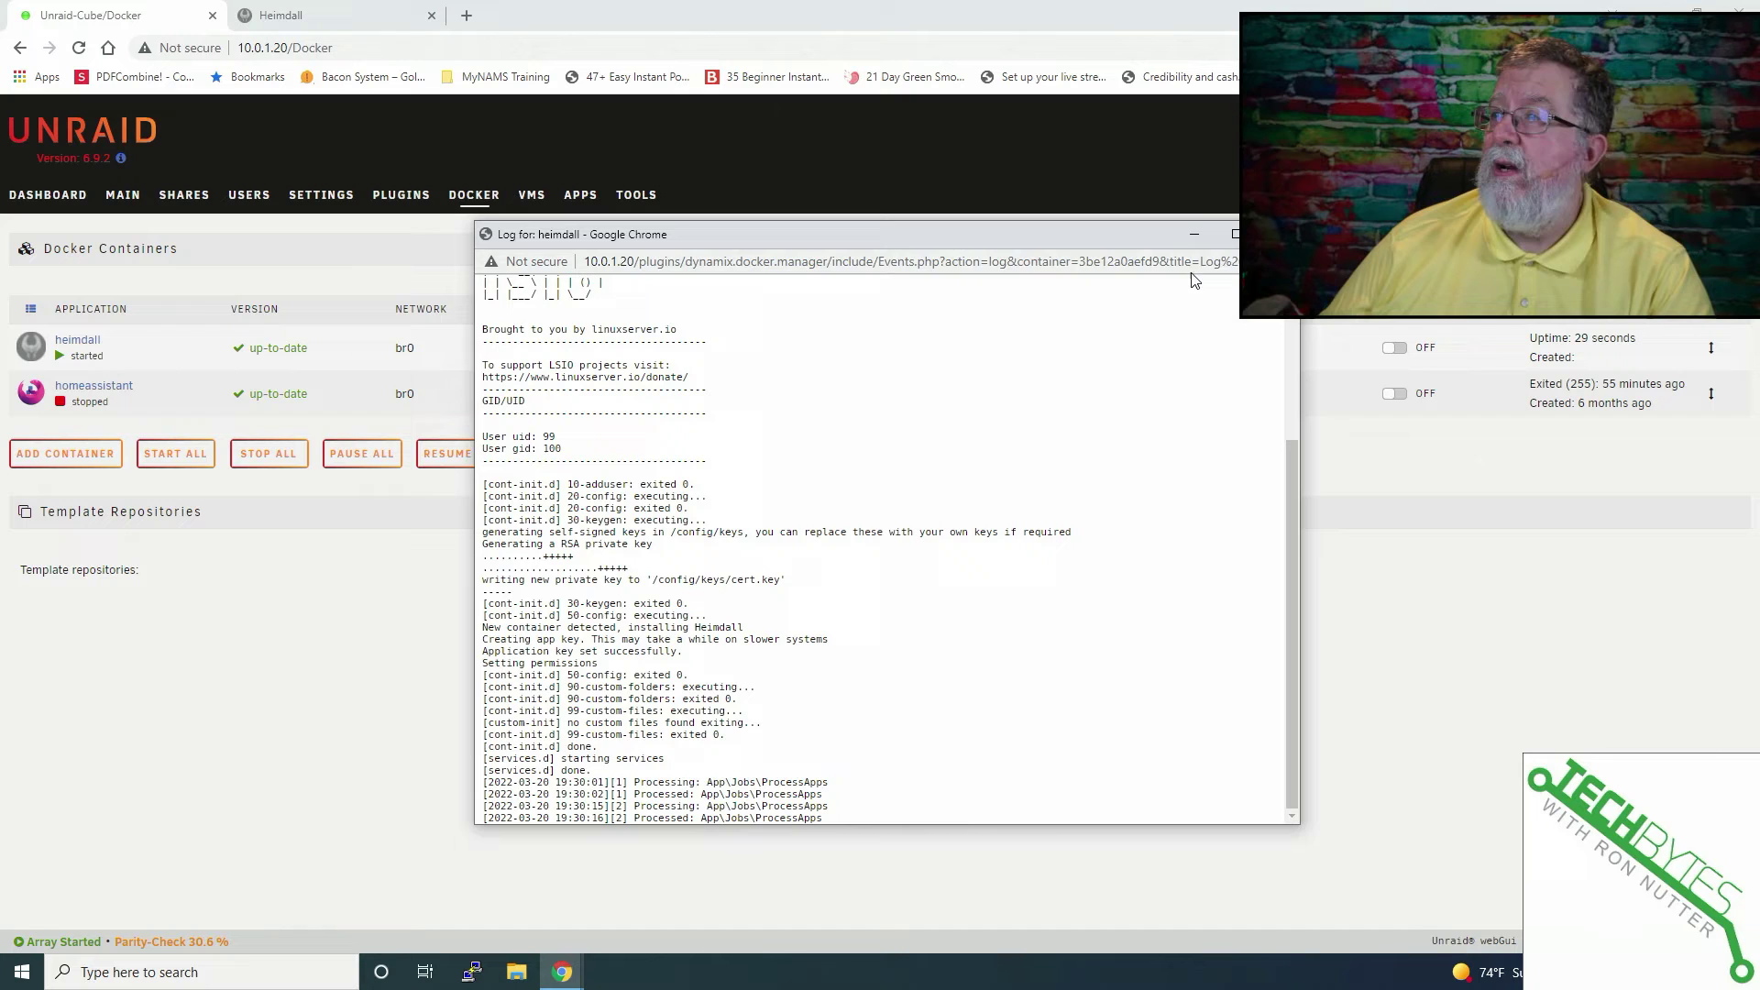
pyautogui.click(1287, 234)
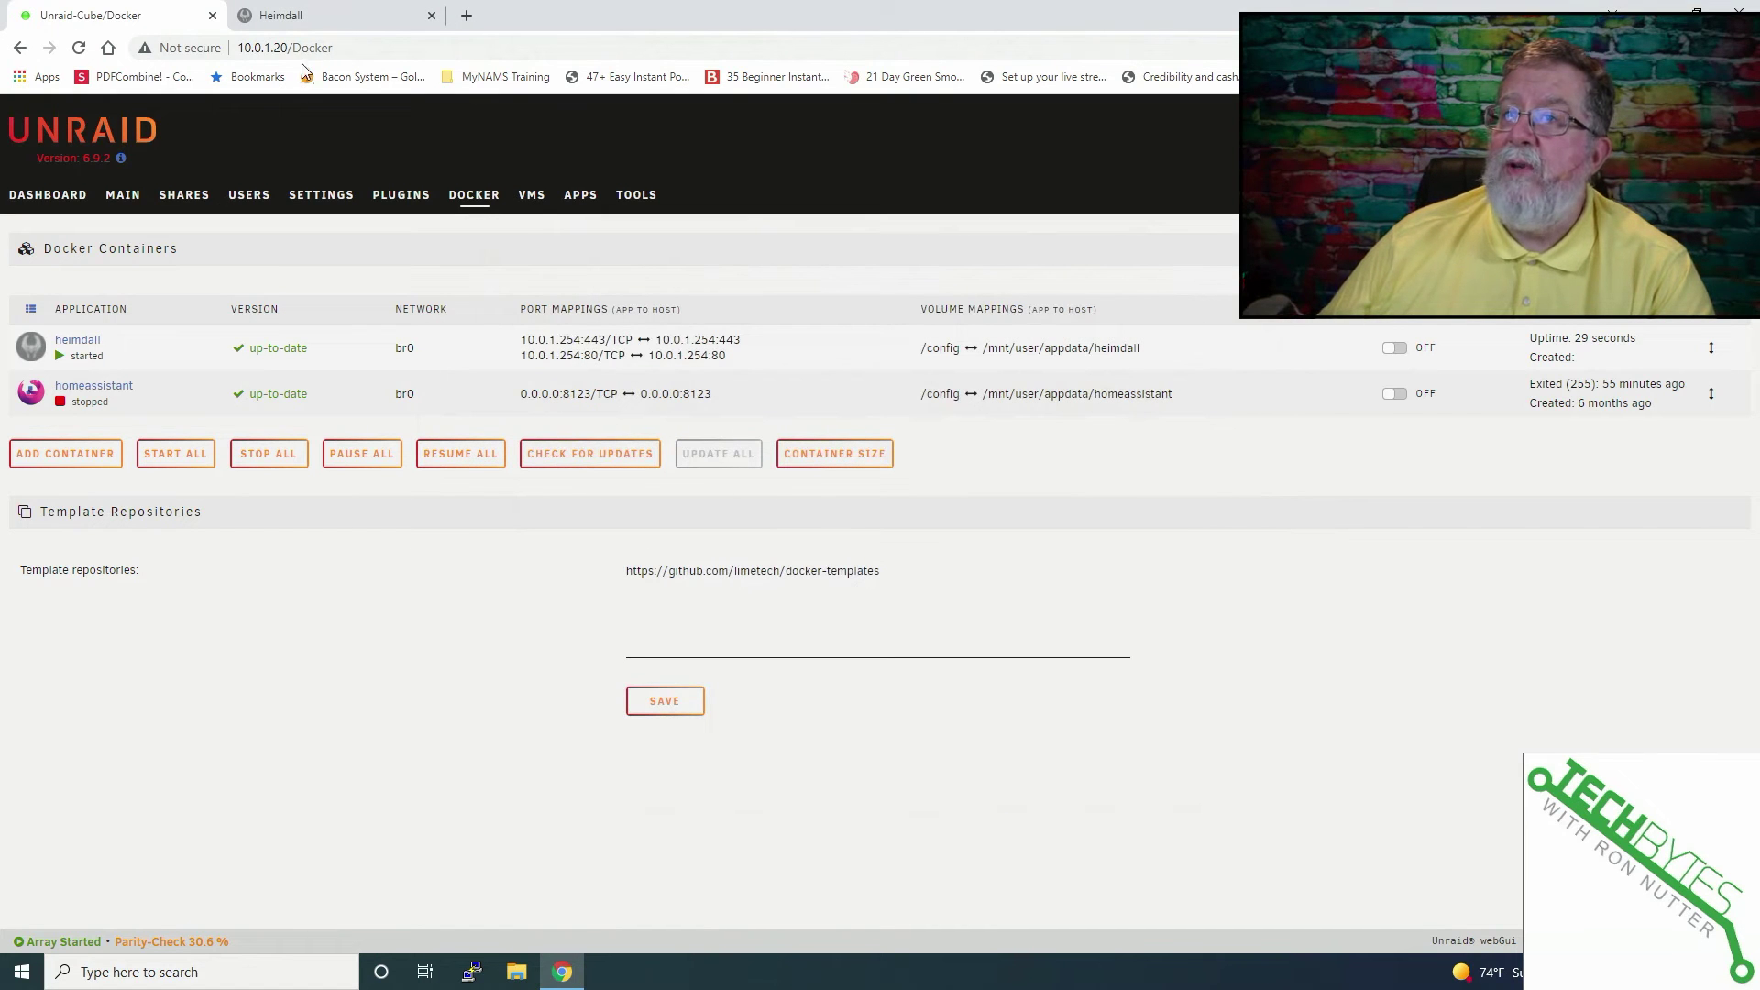
pyautogui.click(307, 16)
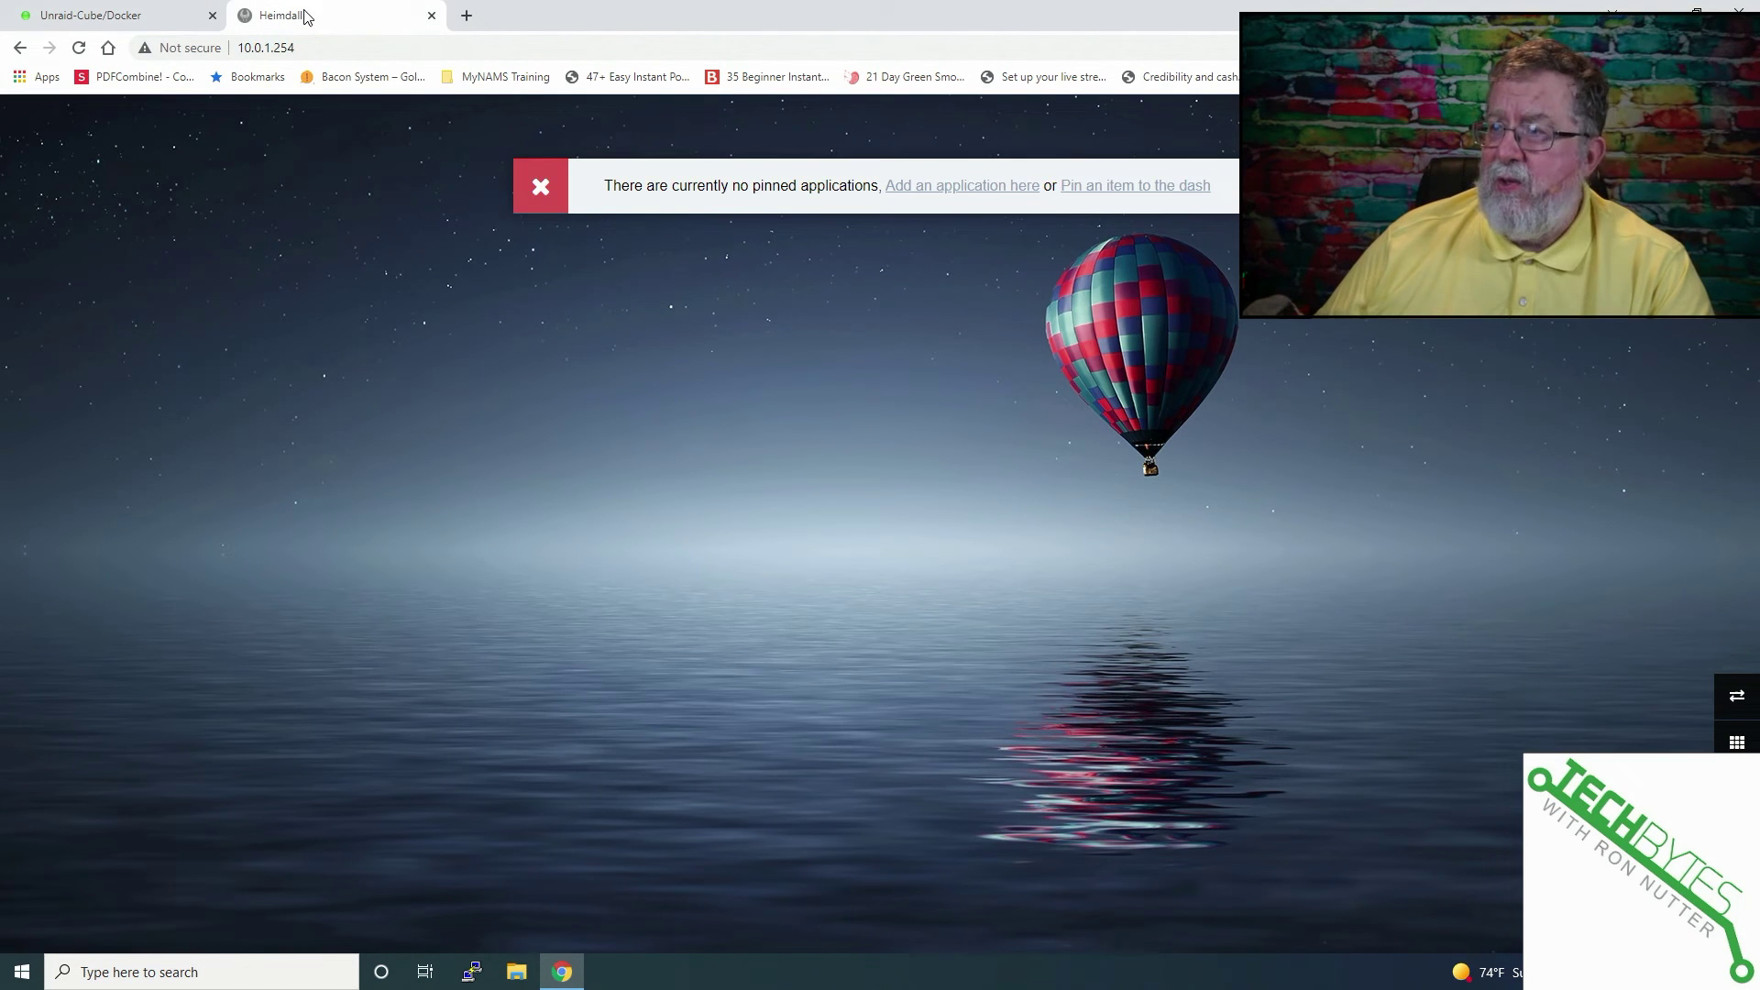
pyautogui.write('Ad')
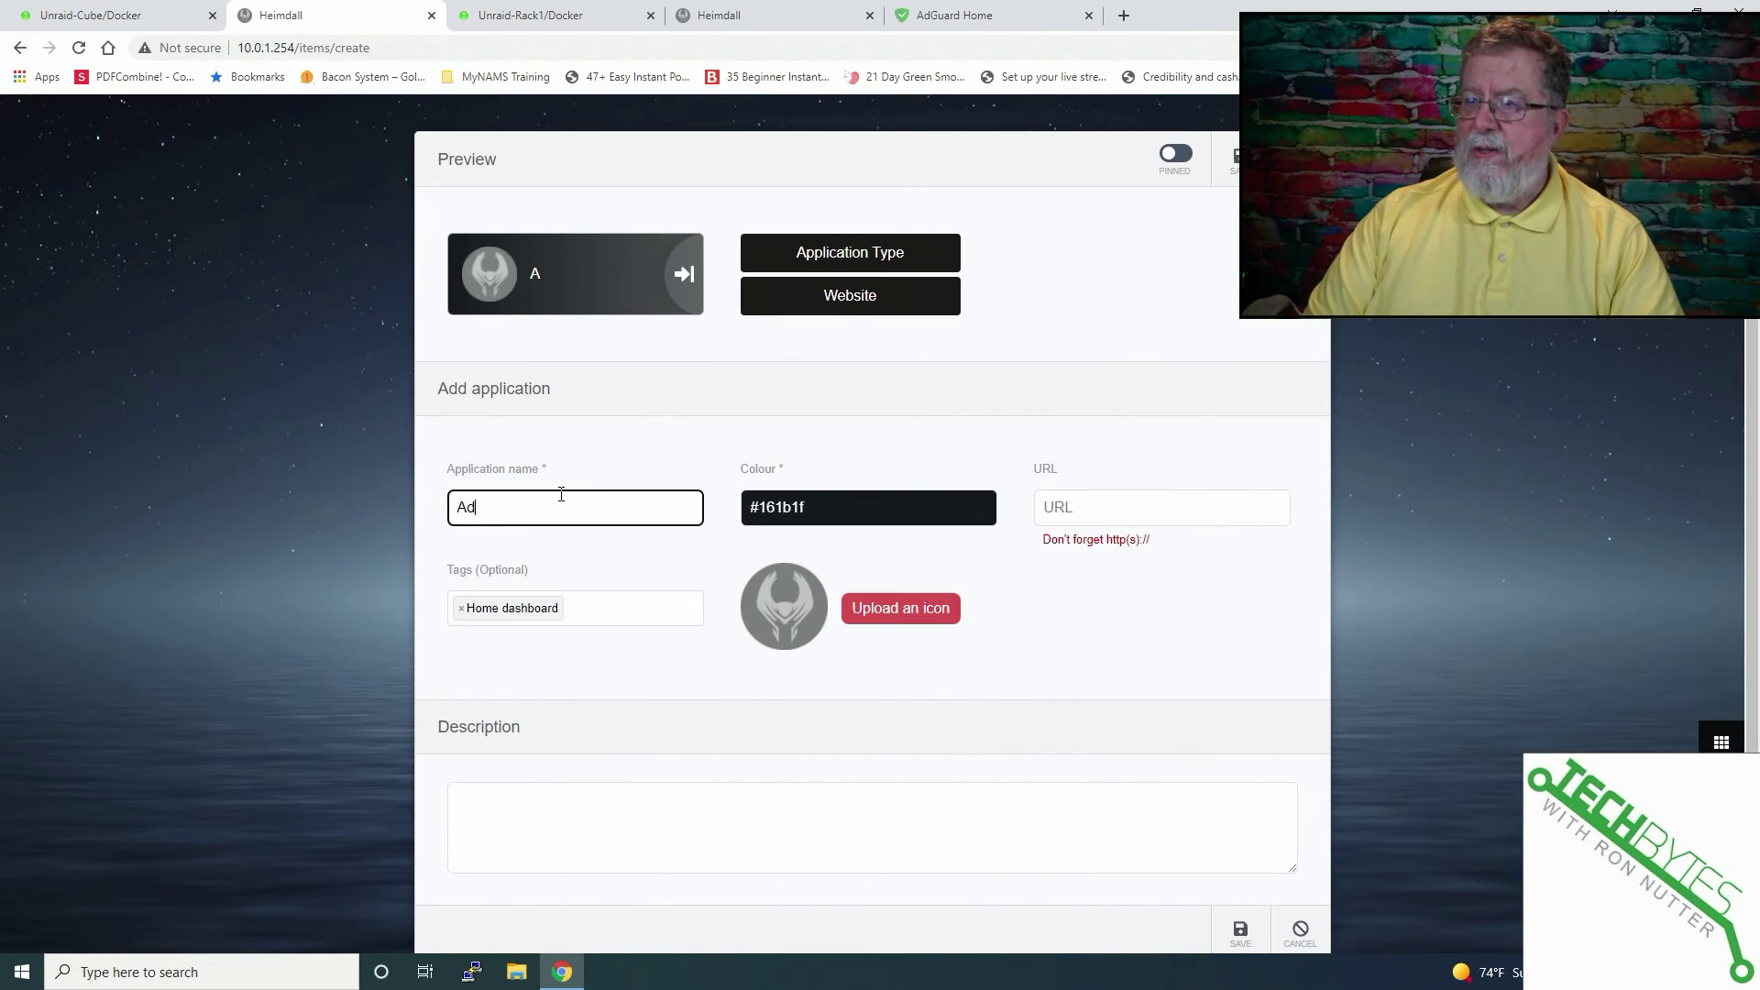
pyautogui.write('guard')
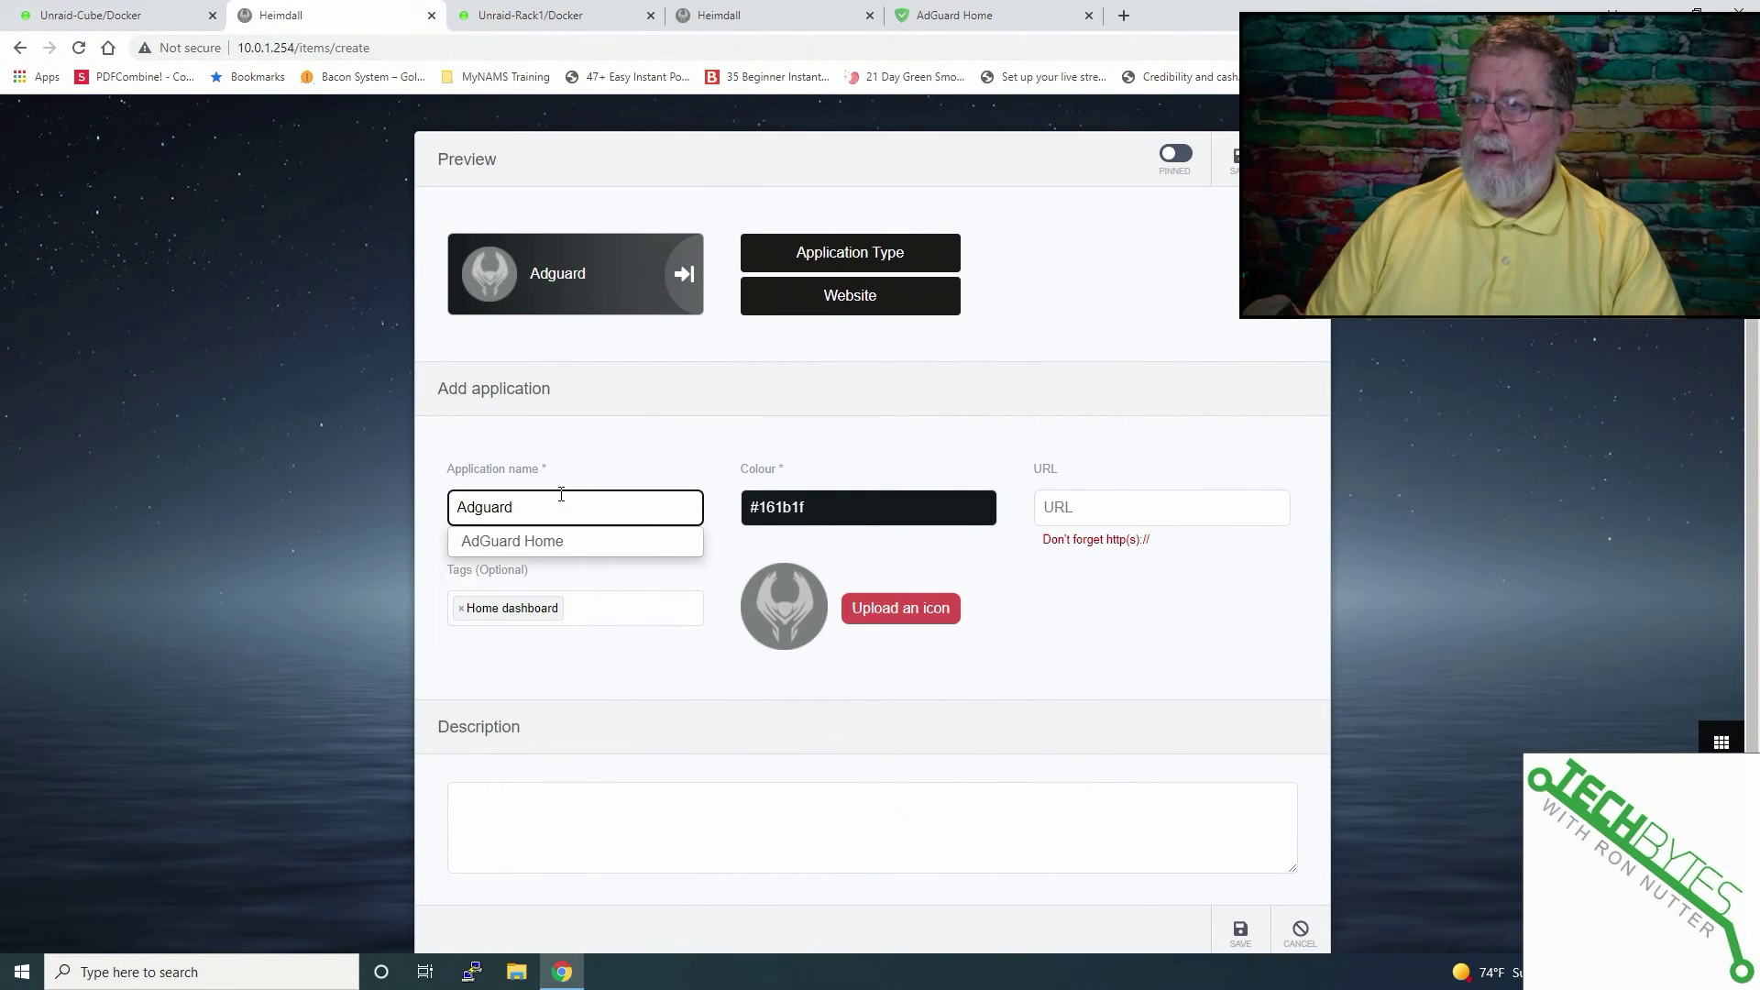
pyautogui.hotkey('ctrl', 'a')
pyautogui.write('140902edbcc424c09736af28ab2de6')
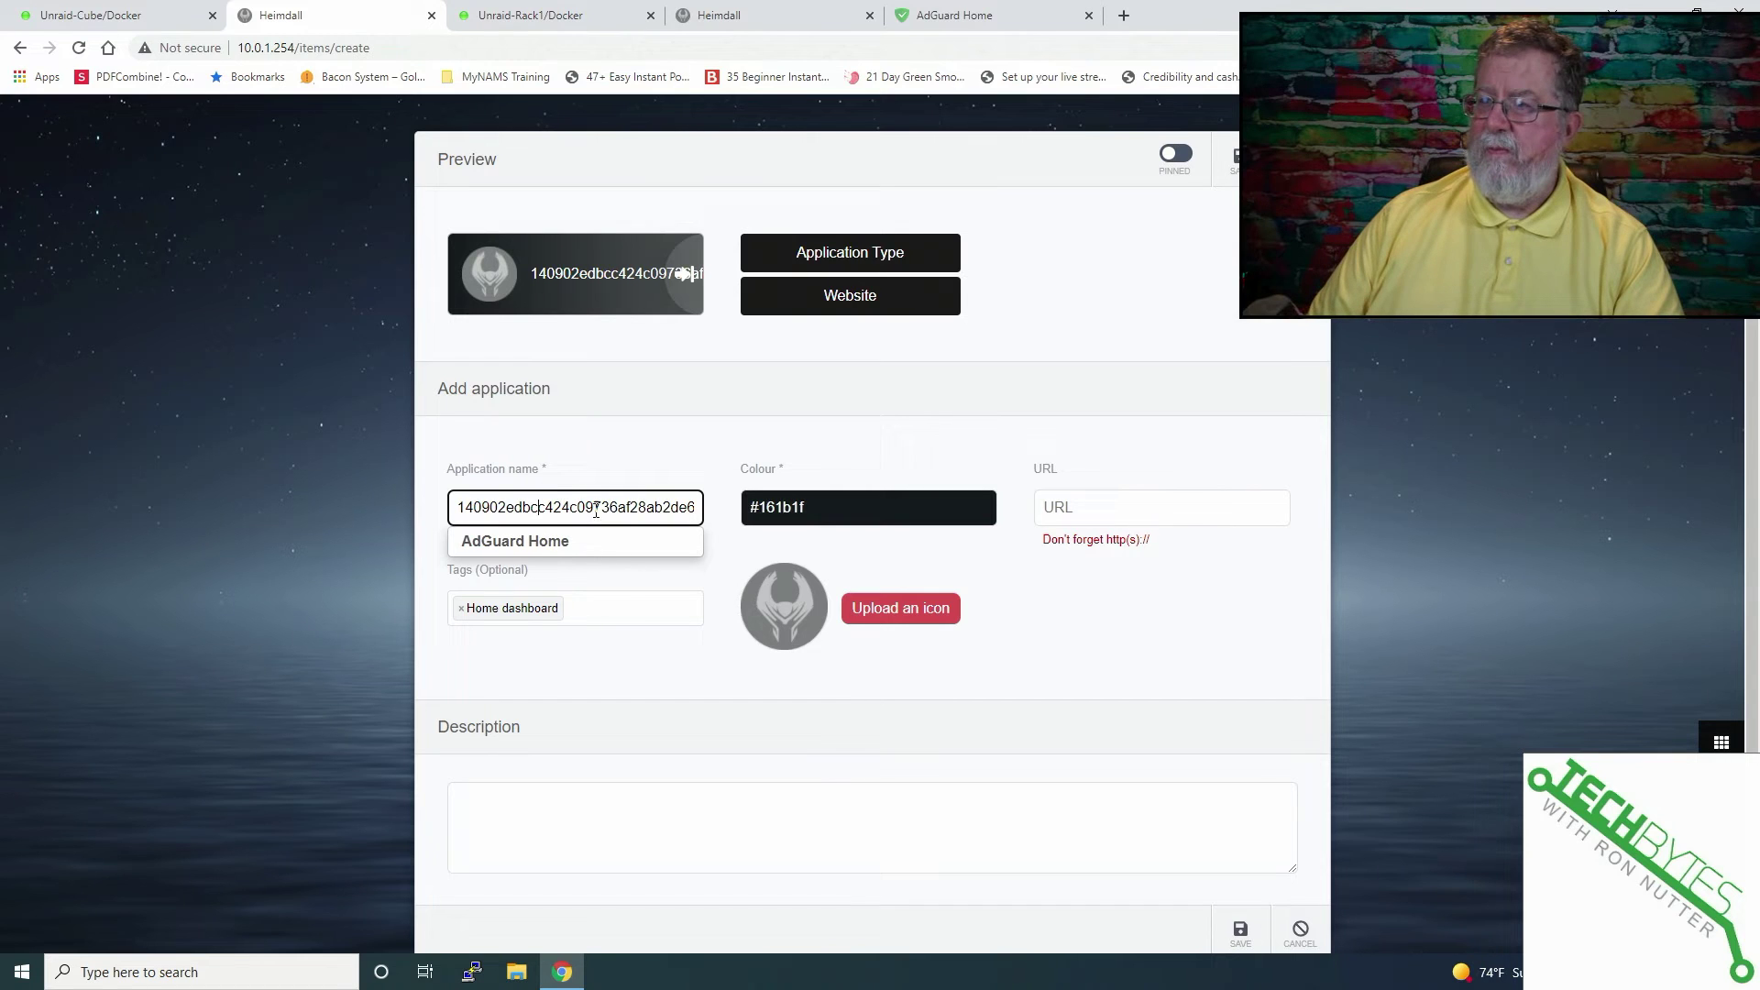
pyautogui.hotkey('ctrl', 'a')
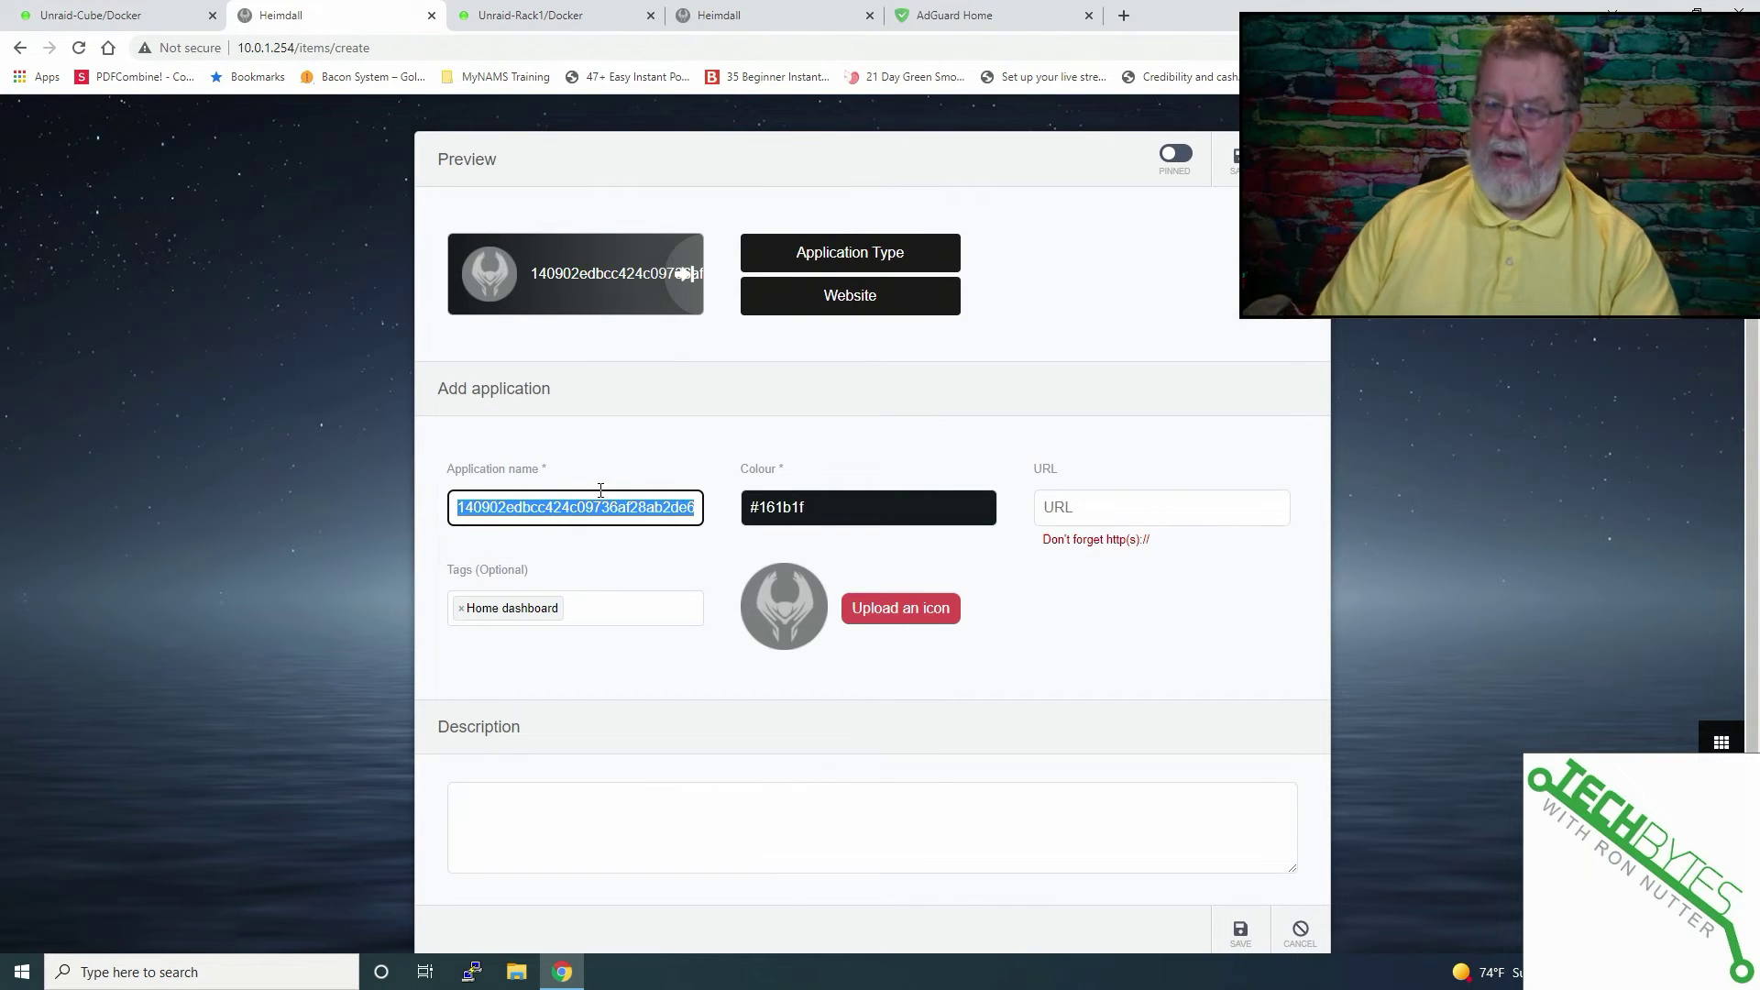
pyautogui.write('Adguard')
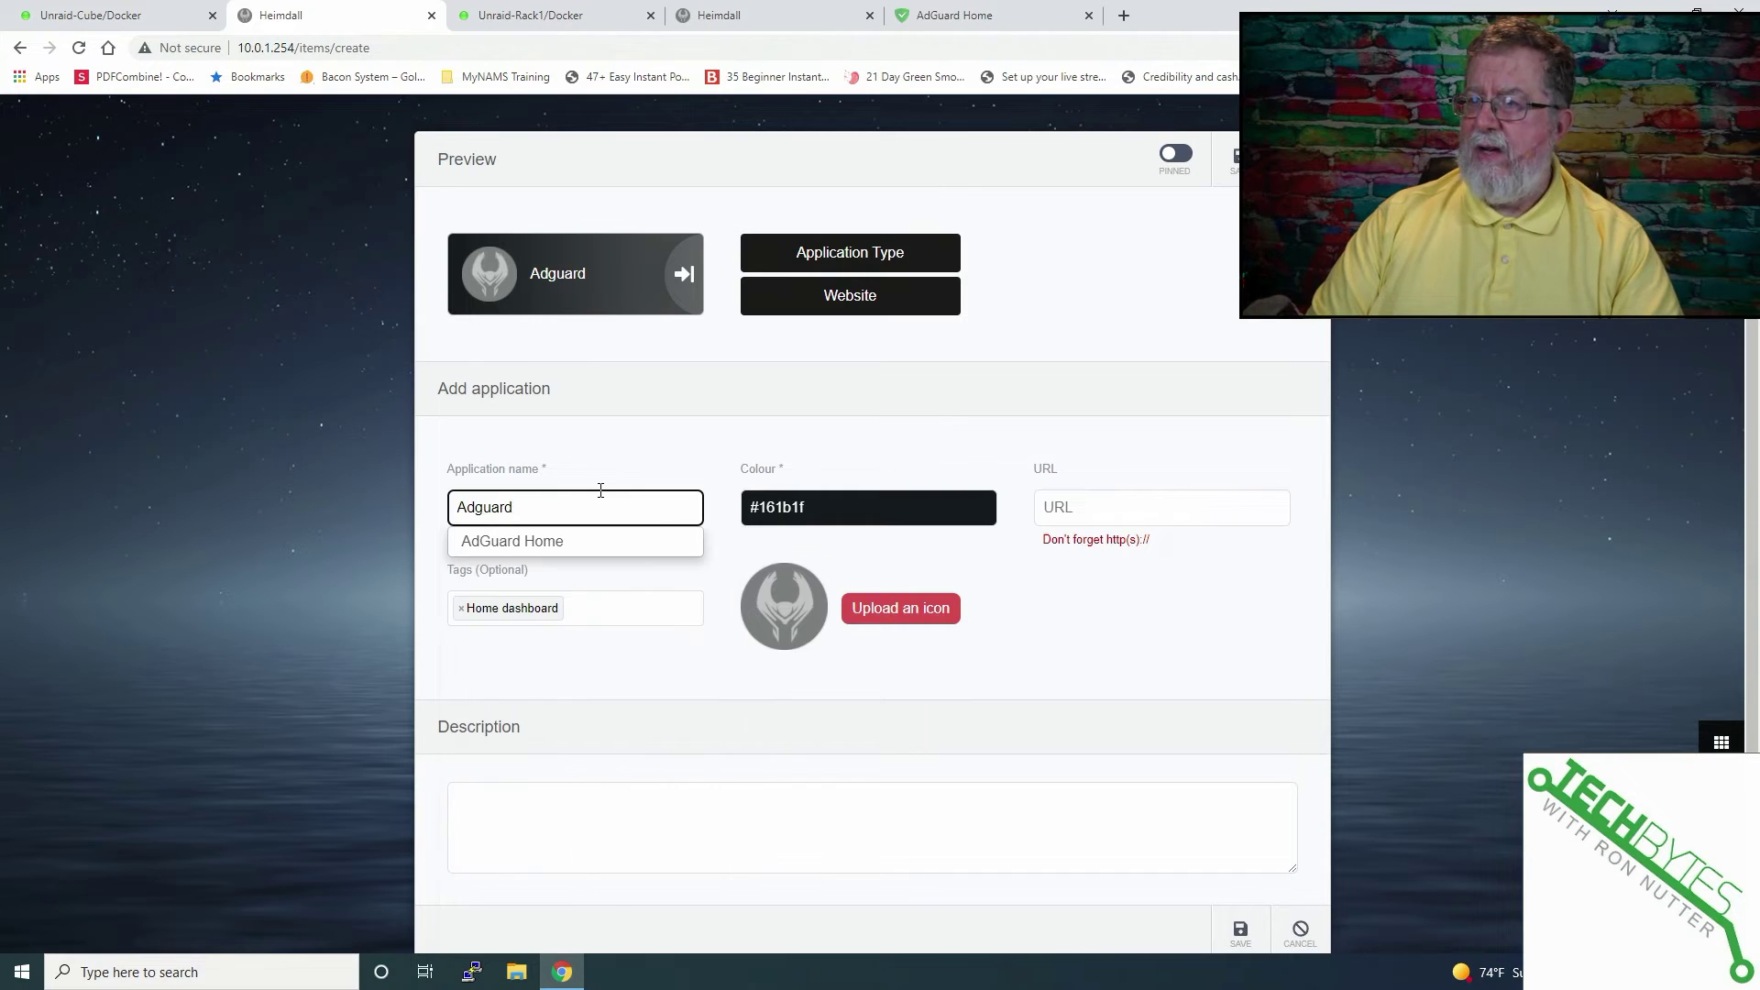
pyautogui.press('Tab')
pyautogui.click(1092, 497)
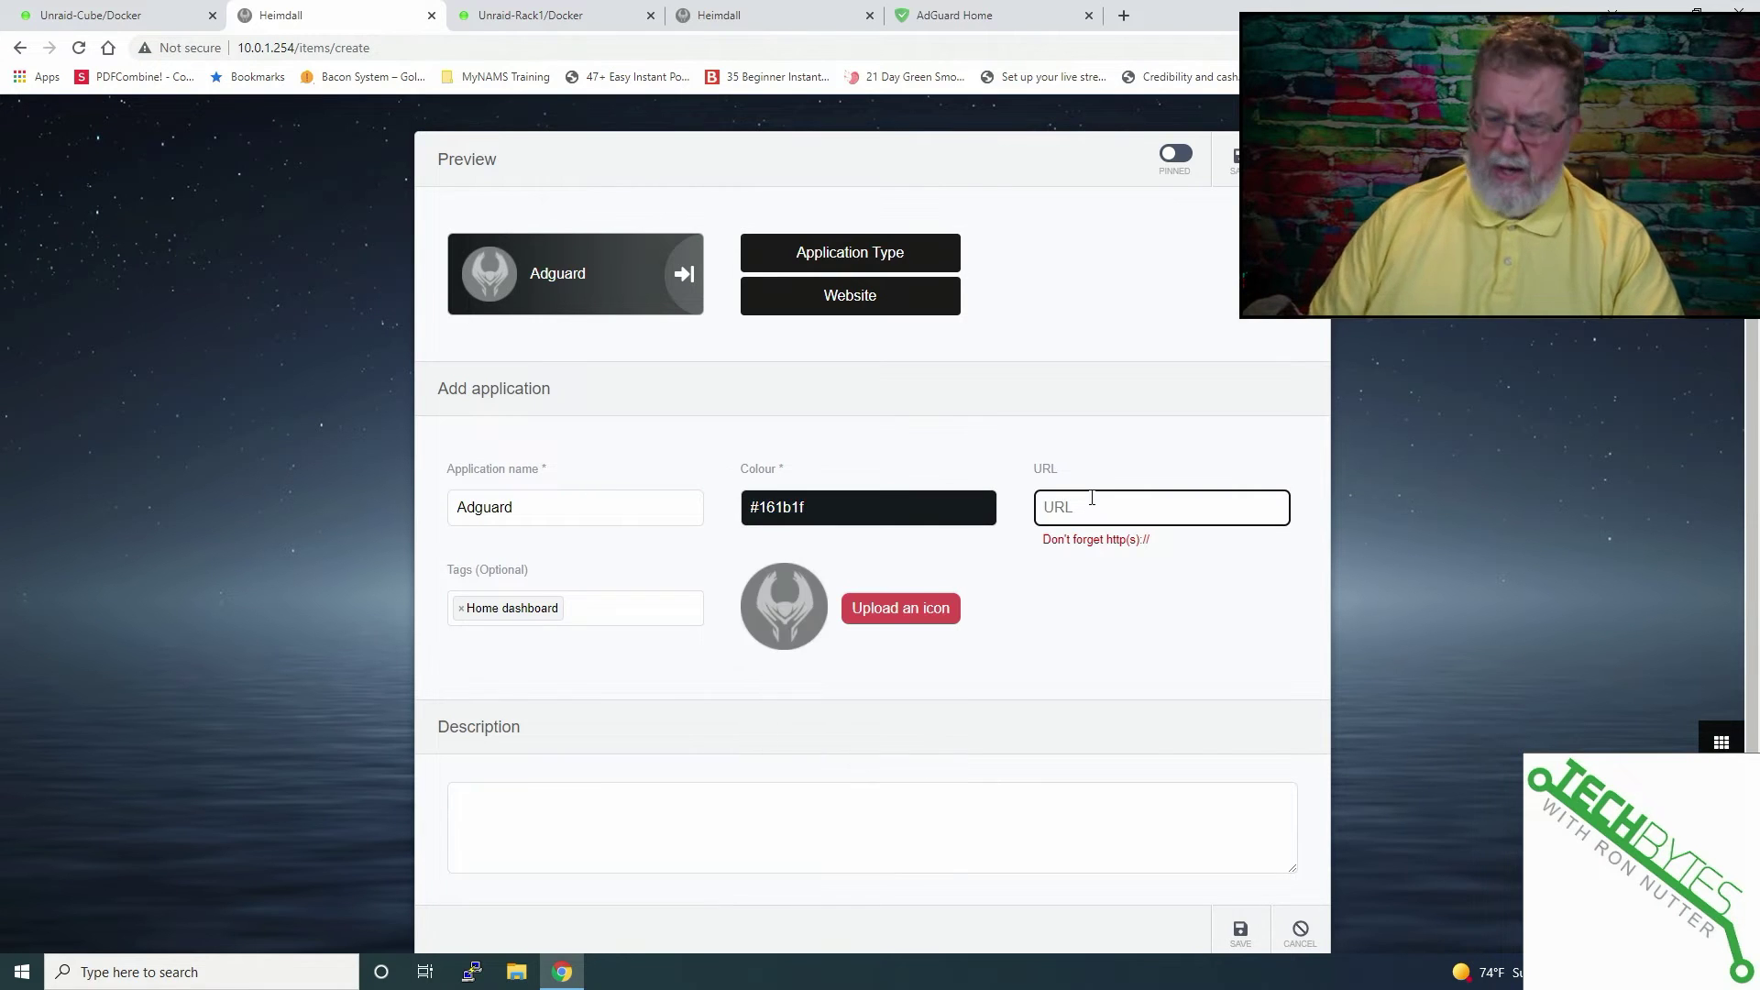
pyautogui.write('http:')
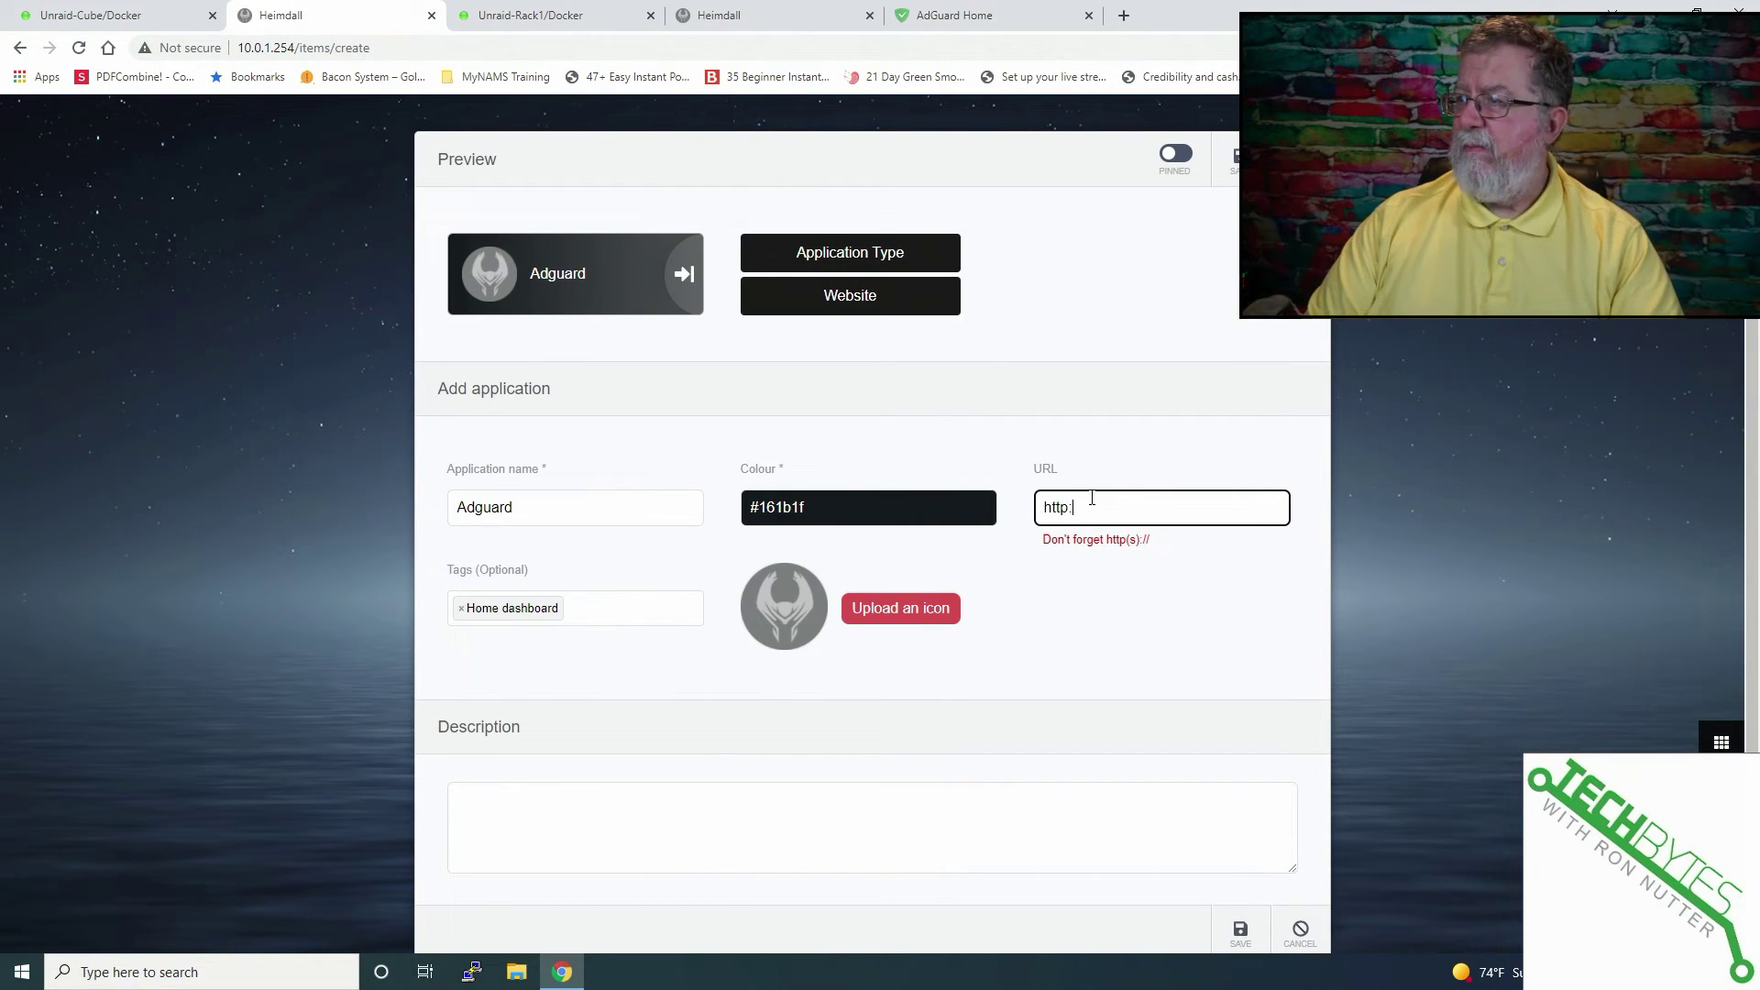
pyautogui.write('//10.0.1.8')
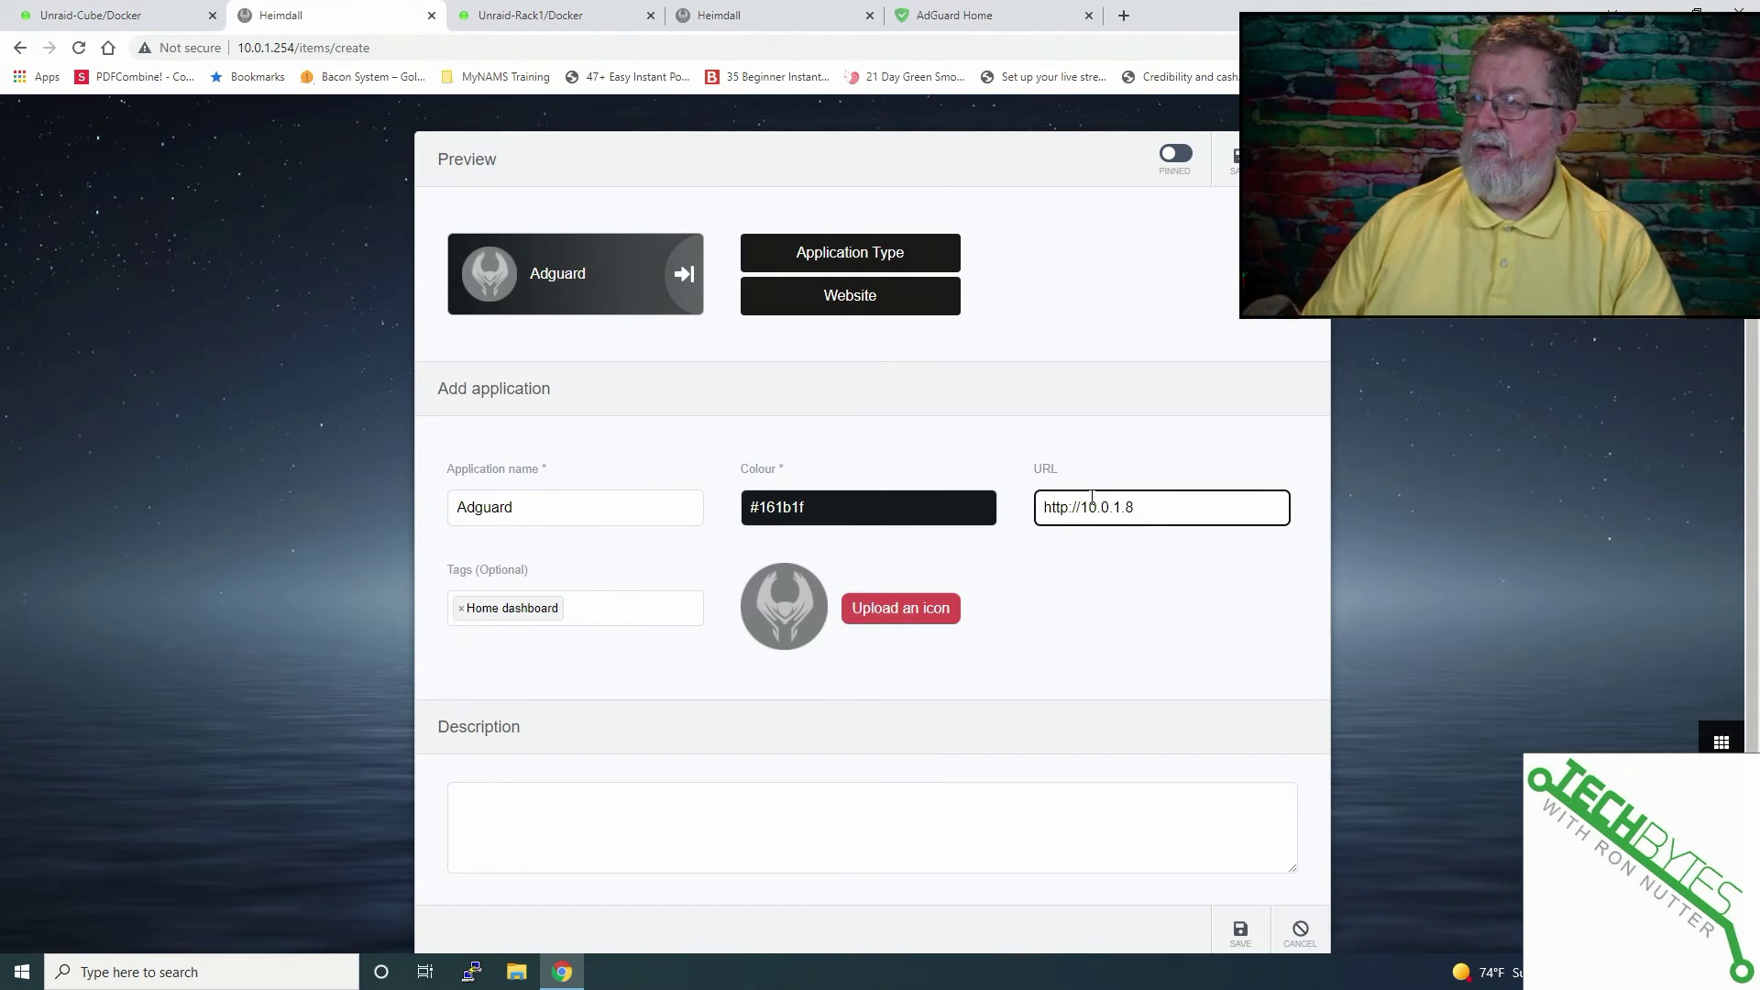
pyautogui.click(572, 498)
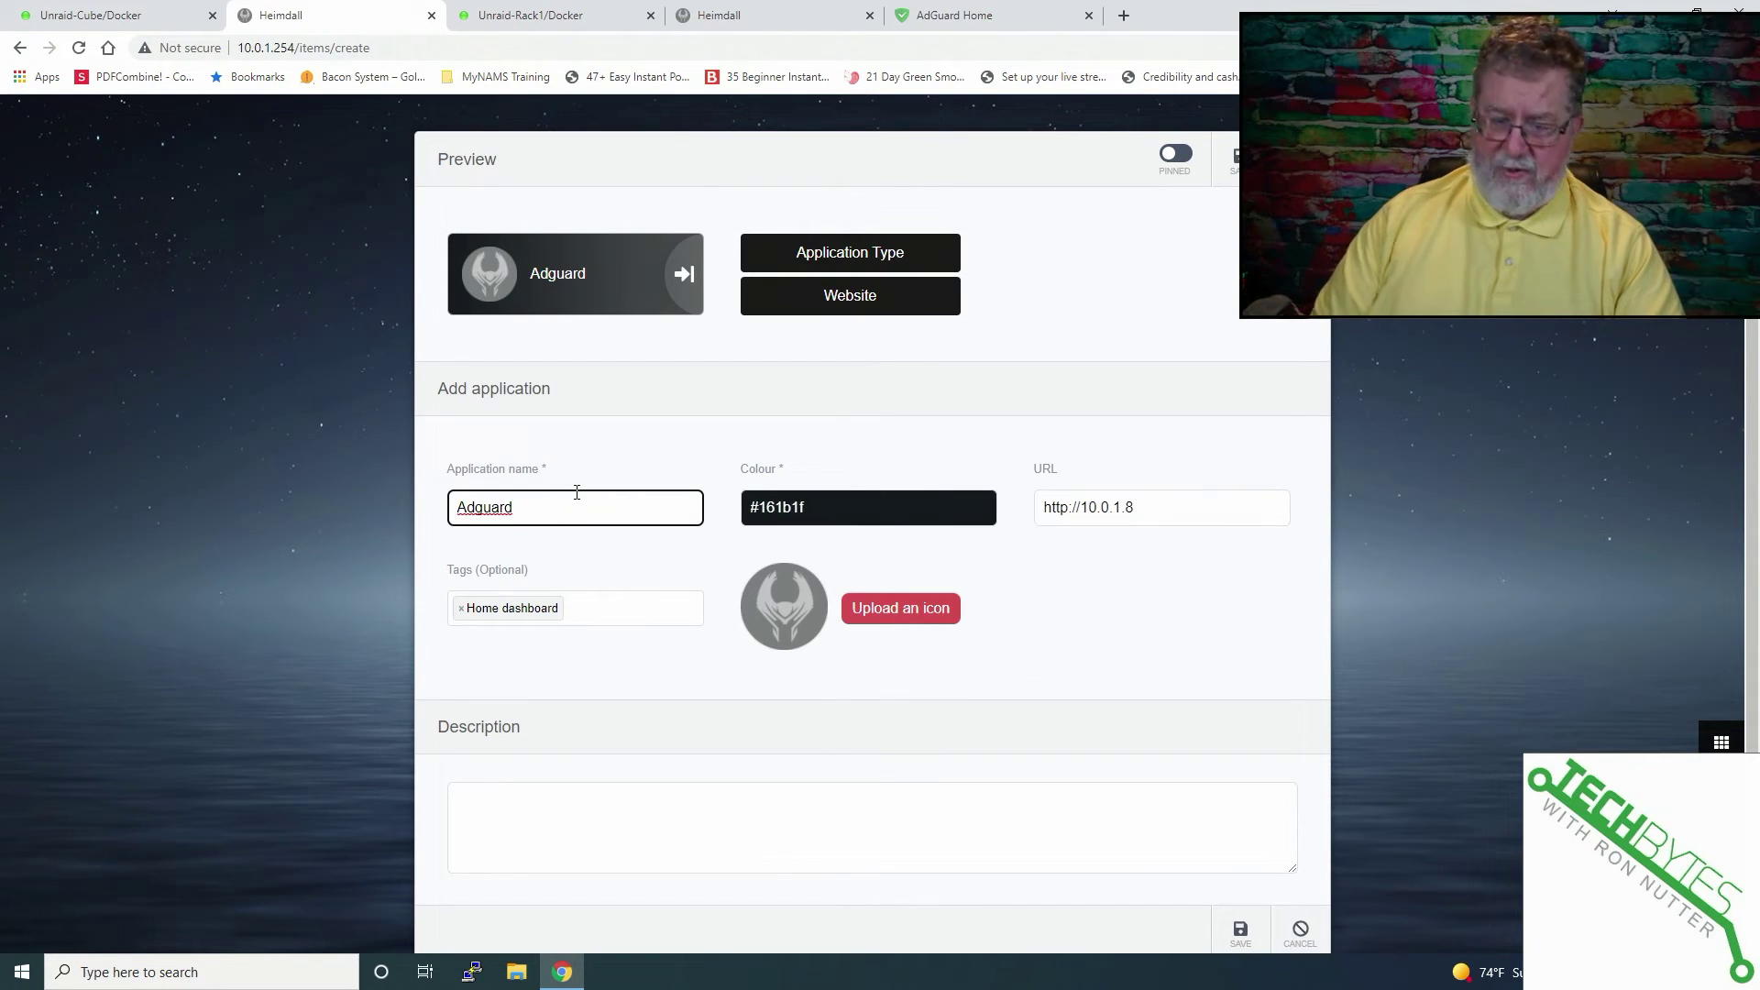
pyautogui.write('Home')
pyautogui.click(779, 603)
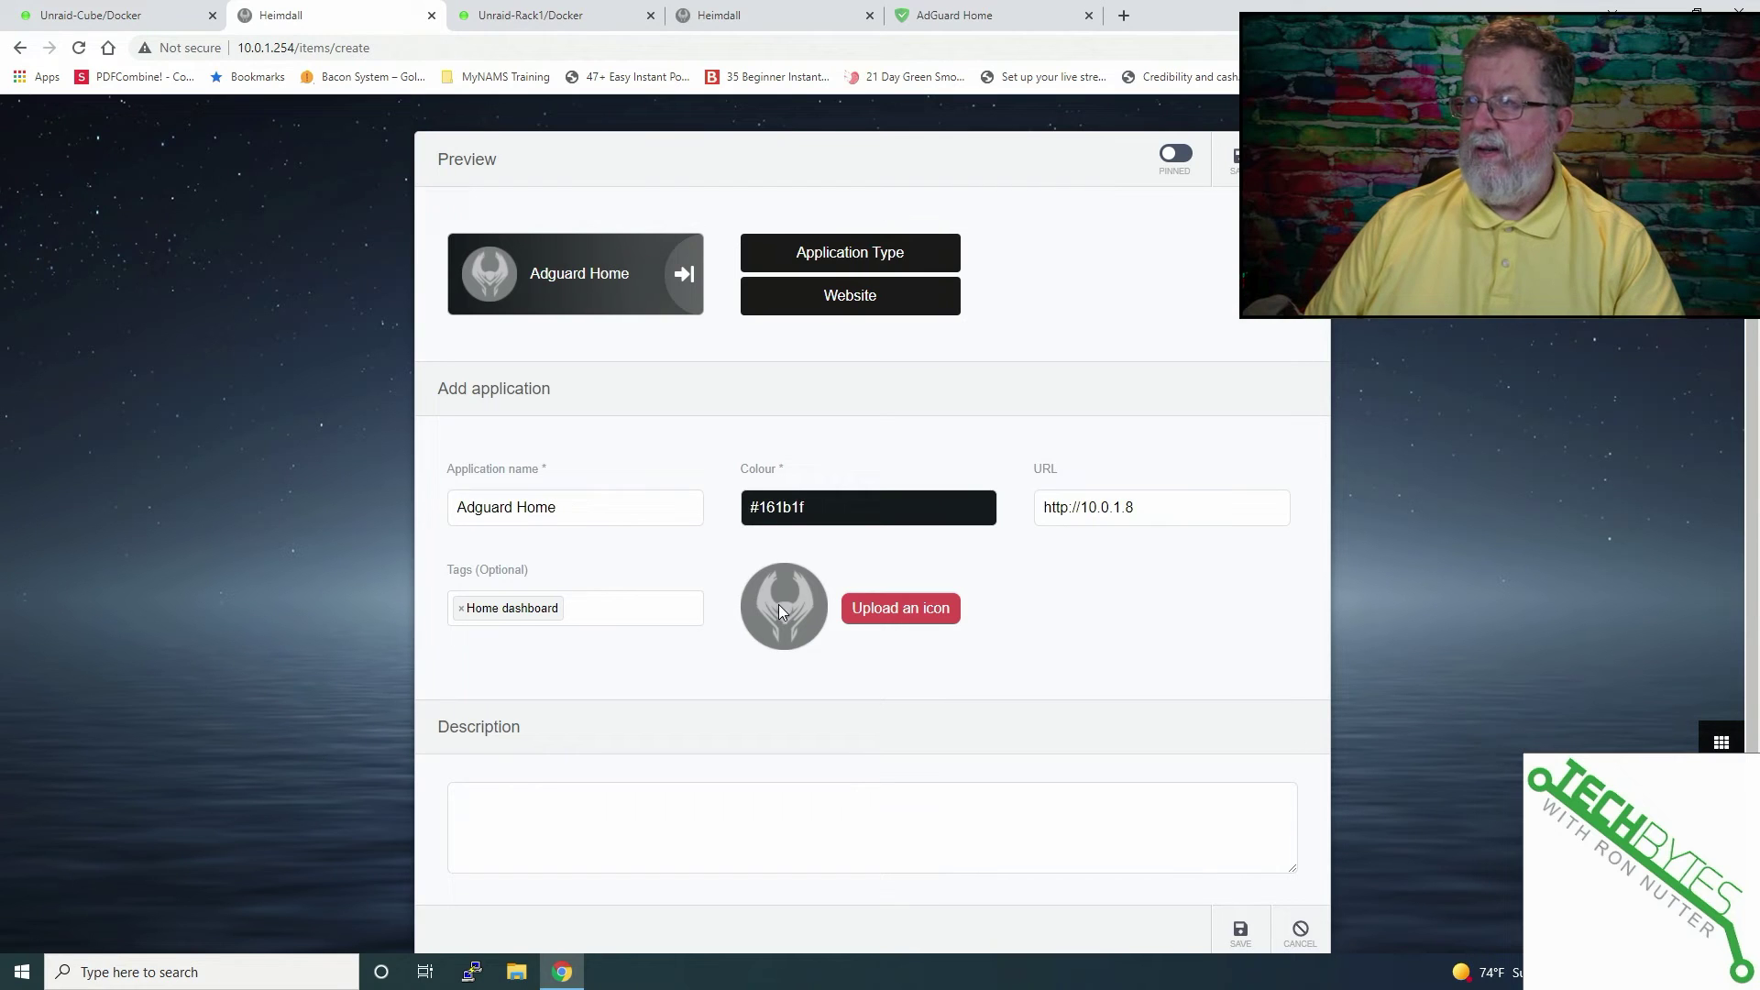
# Set the application type to AdGuard Home and save the new item
pyautogui.click(813, 261)
pyautogui.click(1052, 254)
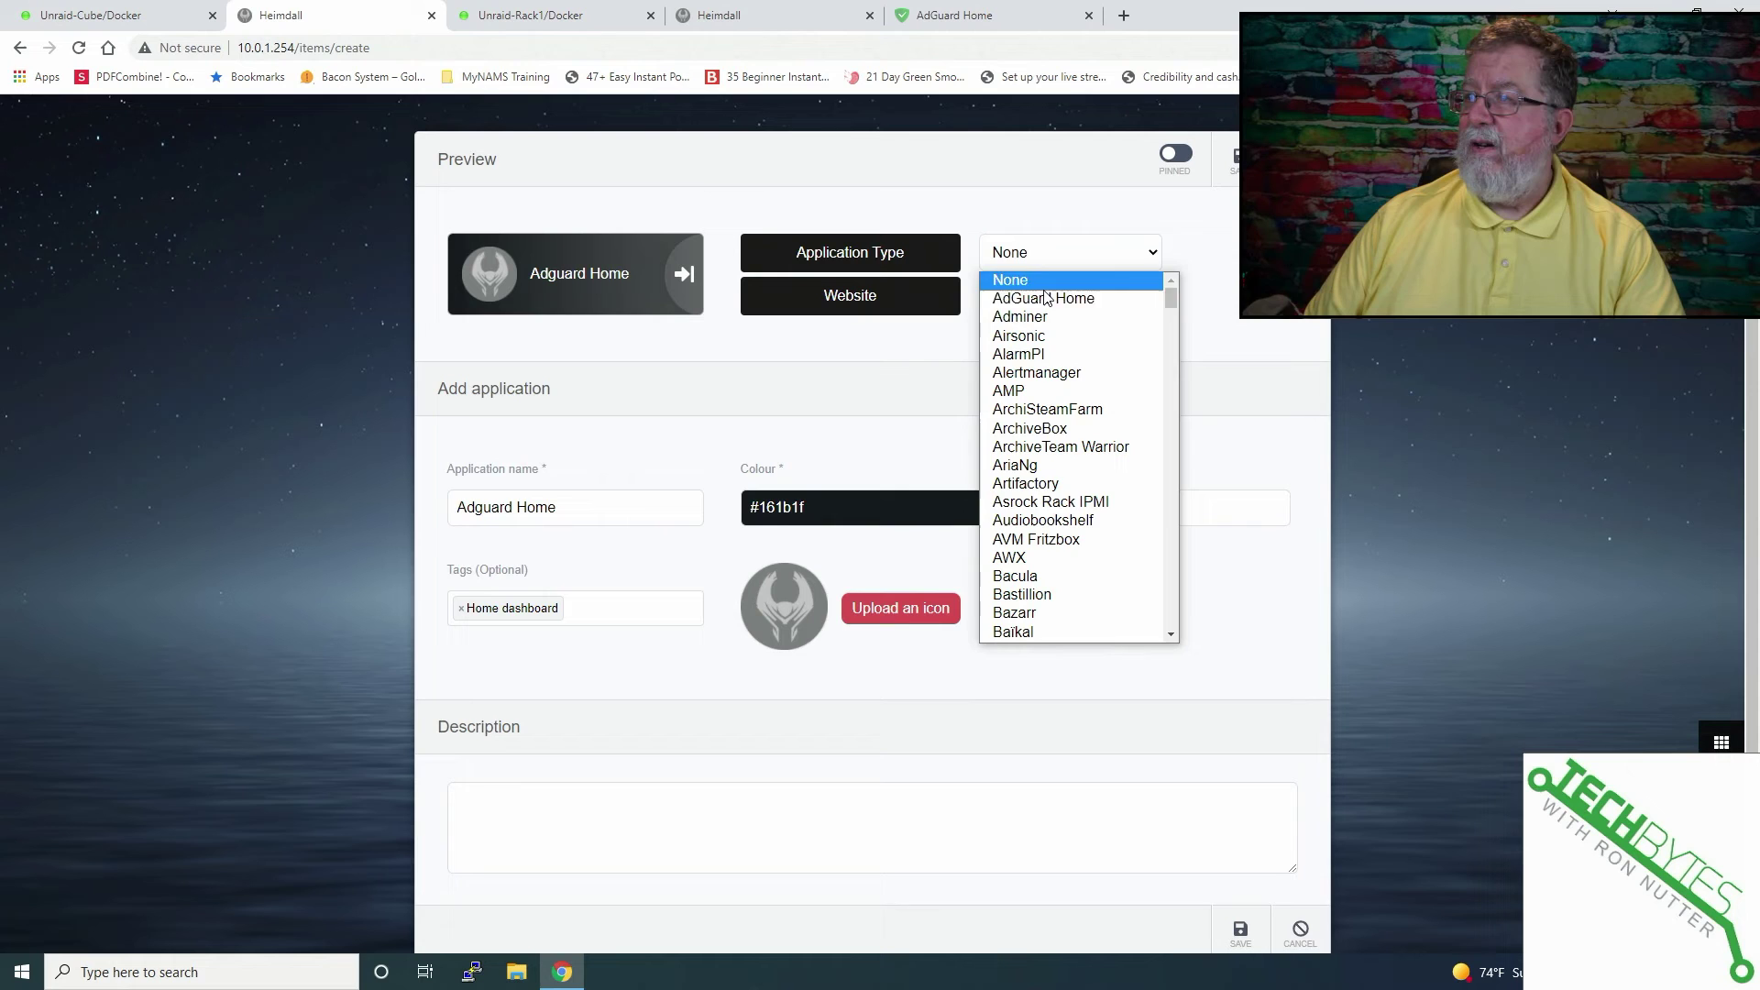
pyautogui.click(1045, 298)
pyautogui.click(1082, 254)
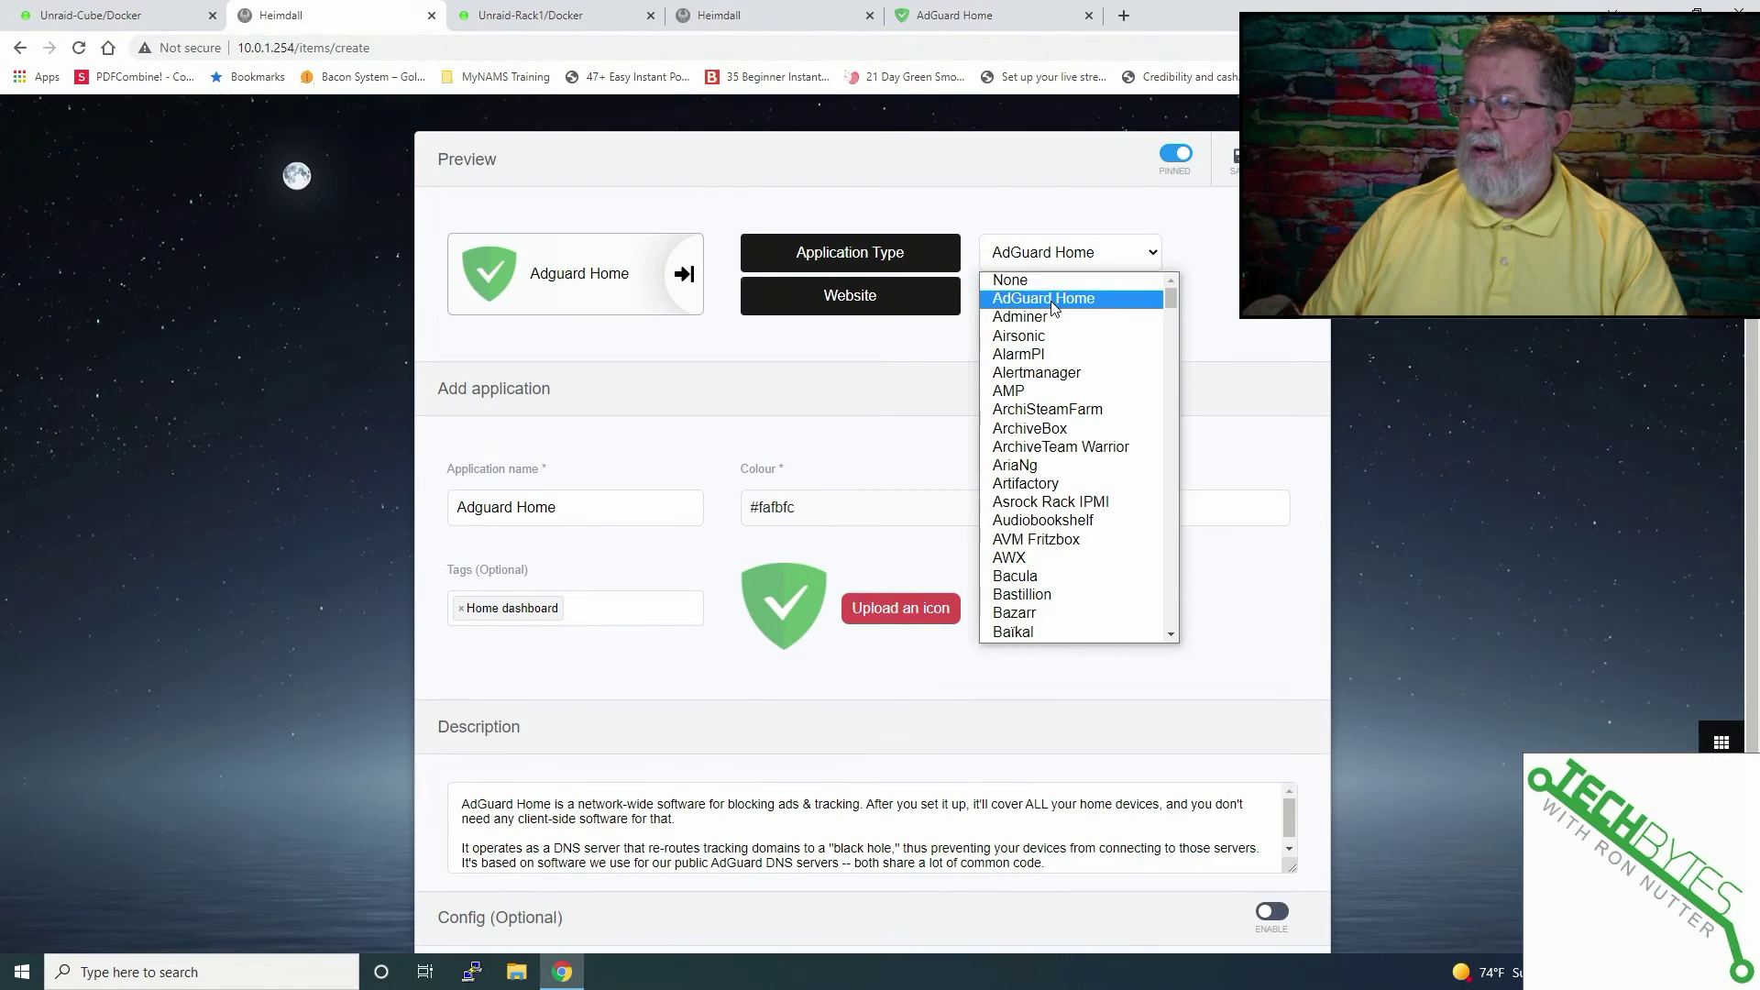
pyautogui.press('Escape')
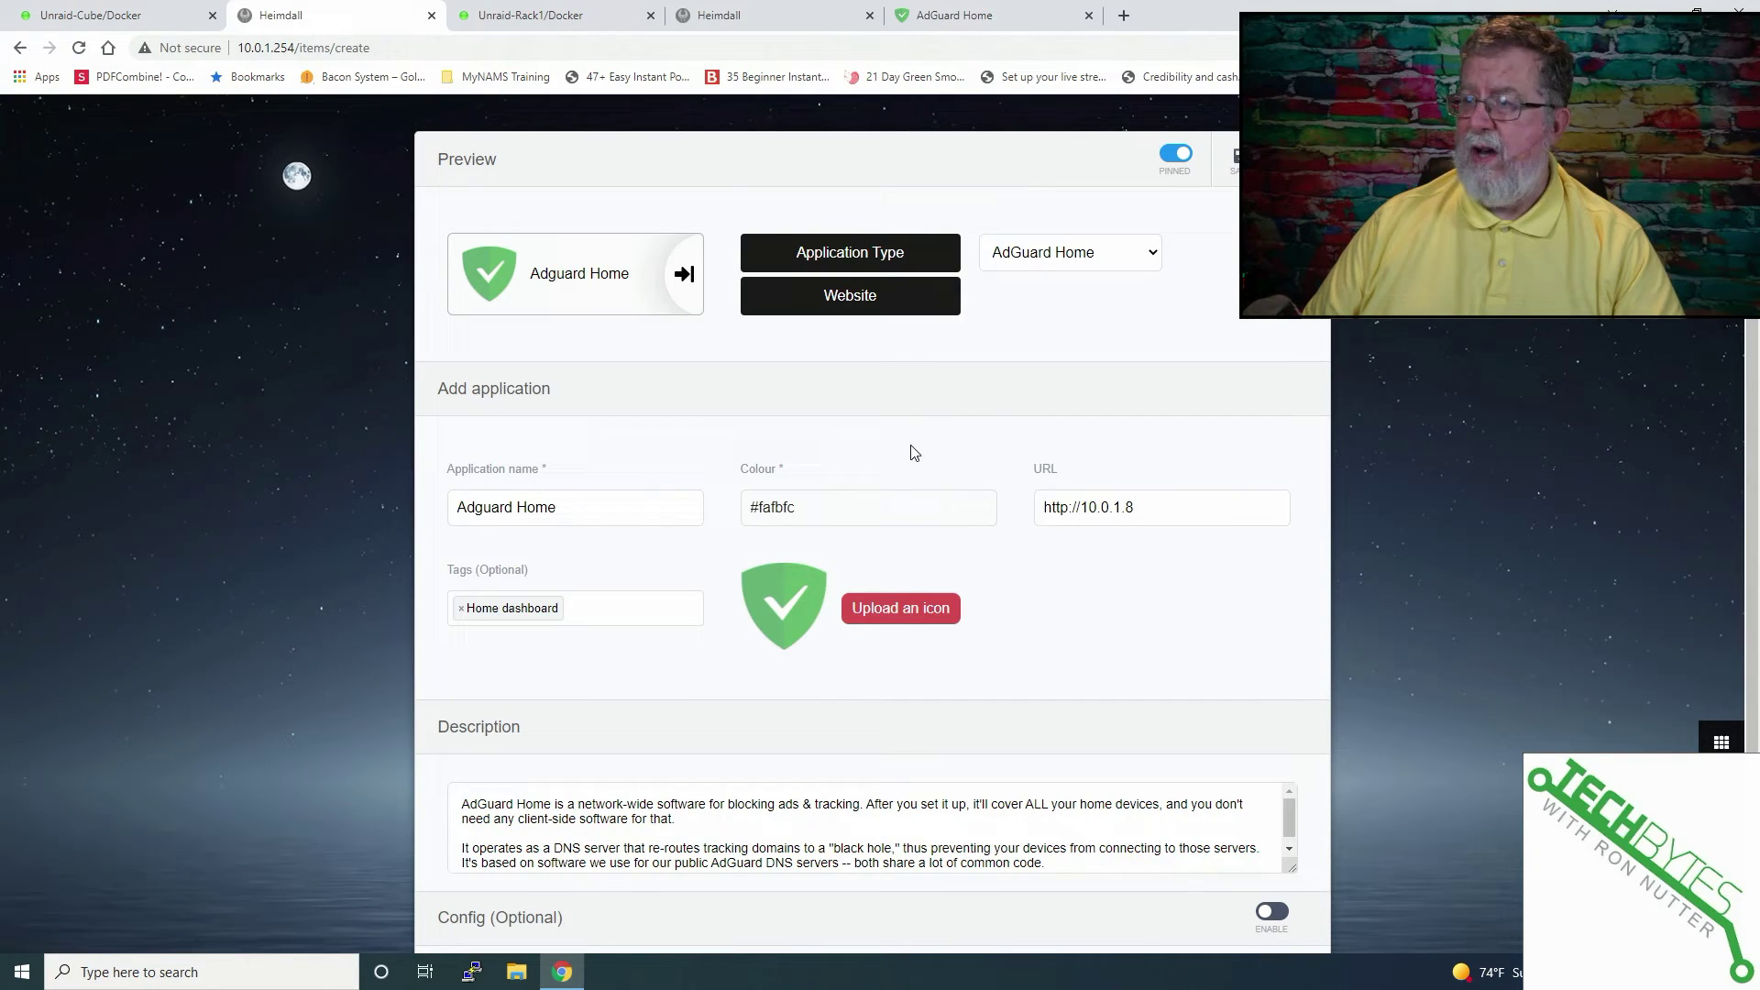
pyautogui.scroll(-3, 1133, 511)
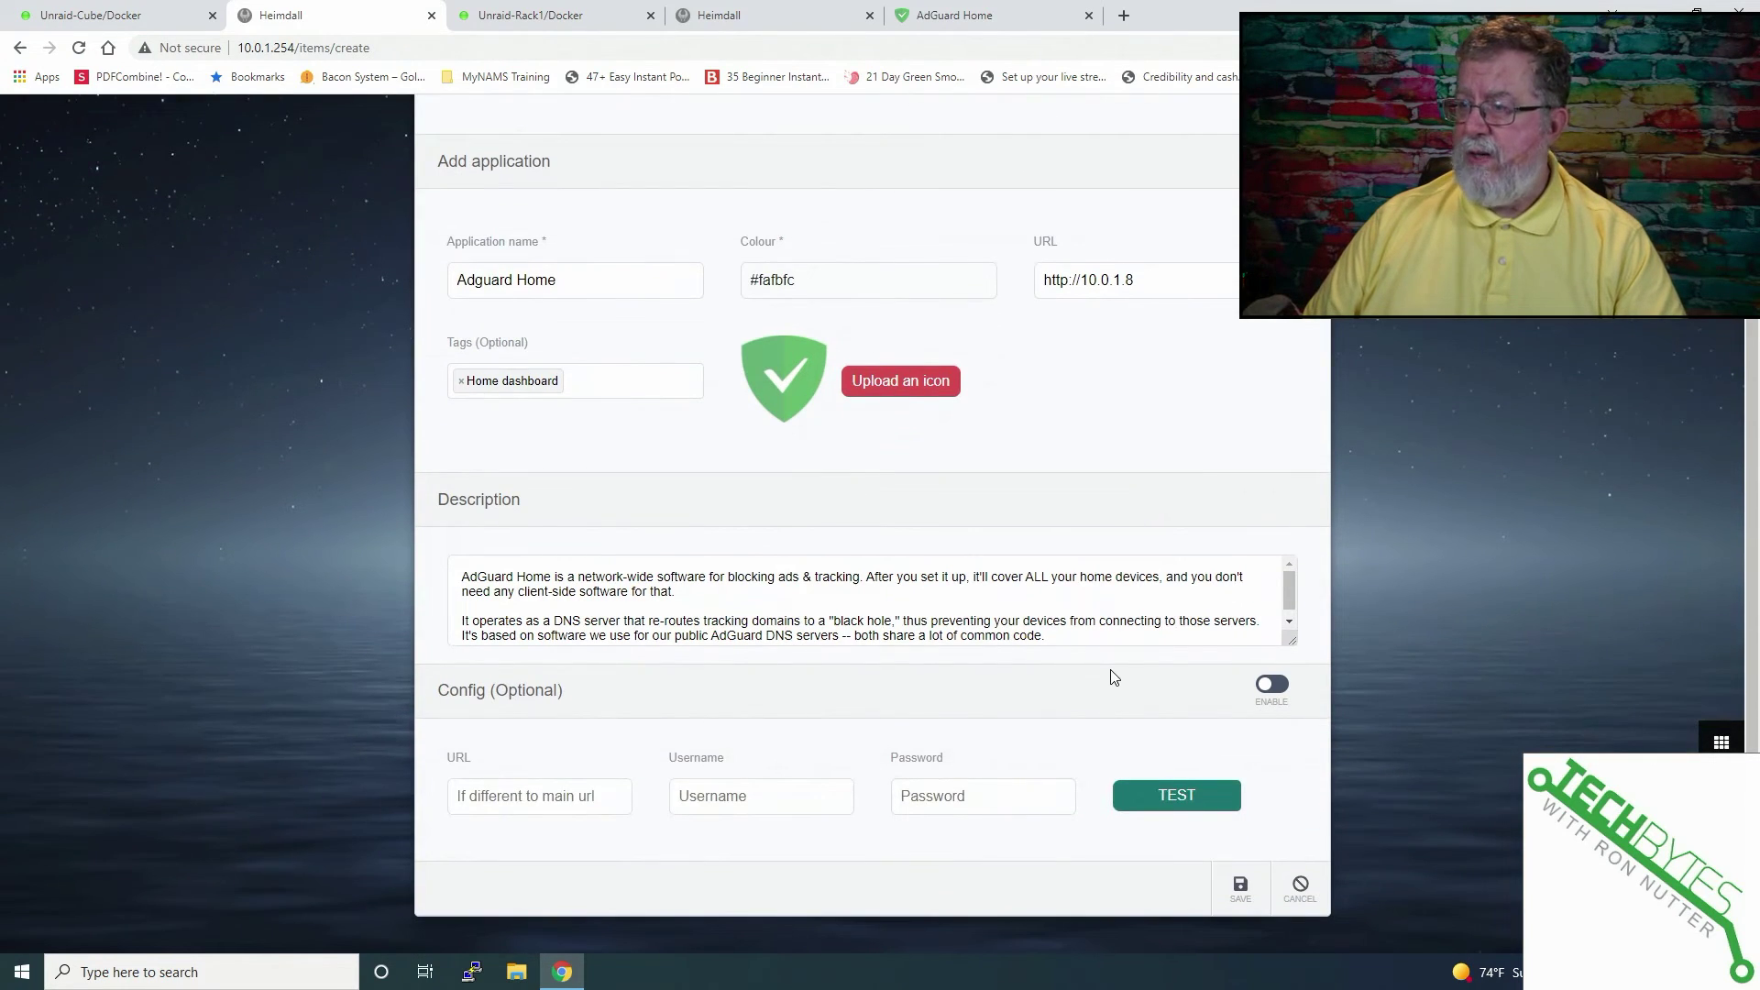
pyautogui.click(1239, 887)
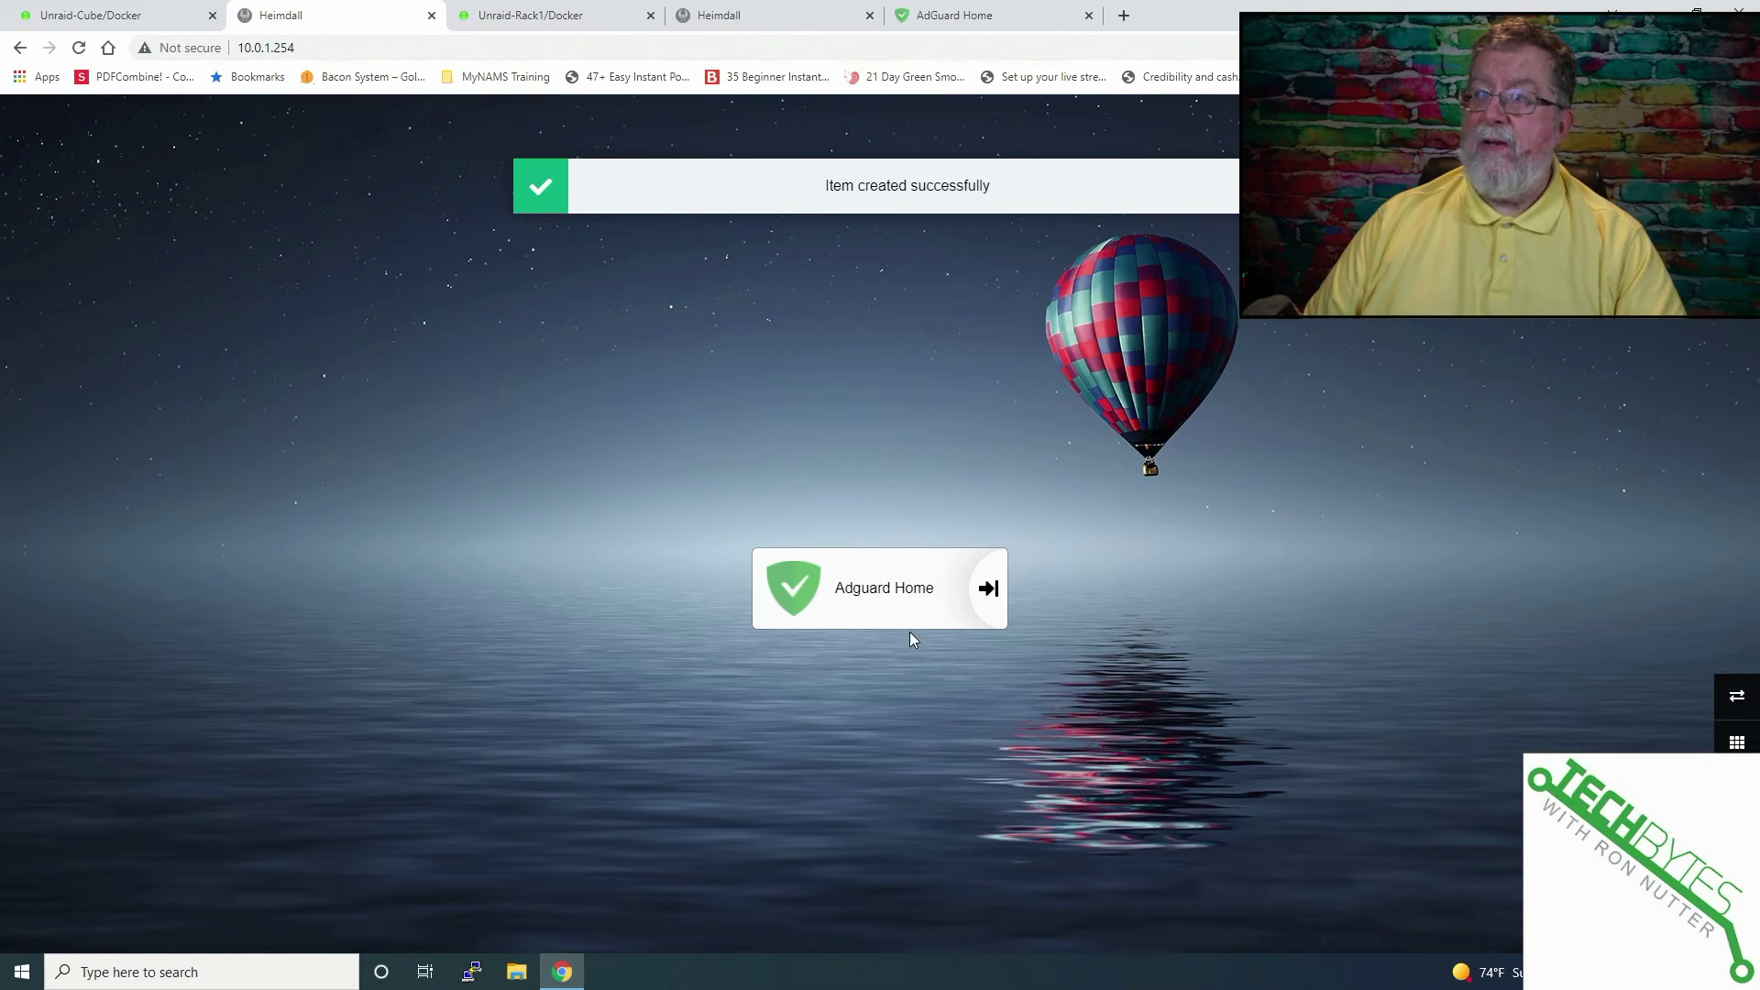
pyautogui.moveTo(894, 592)
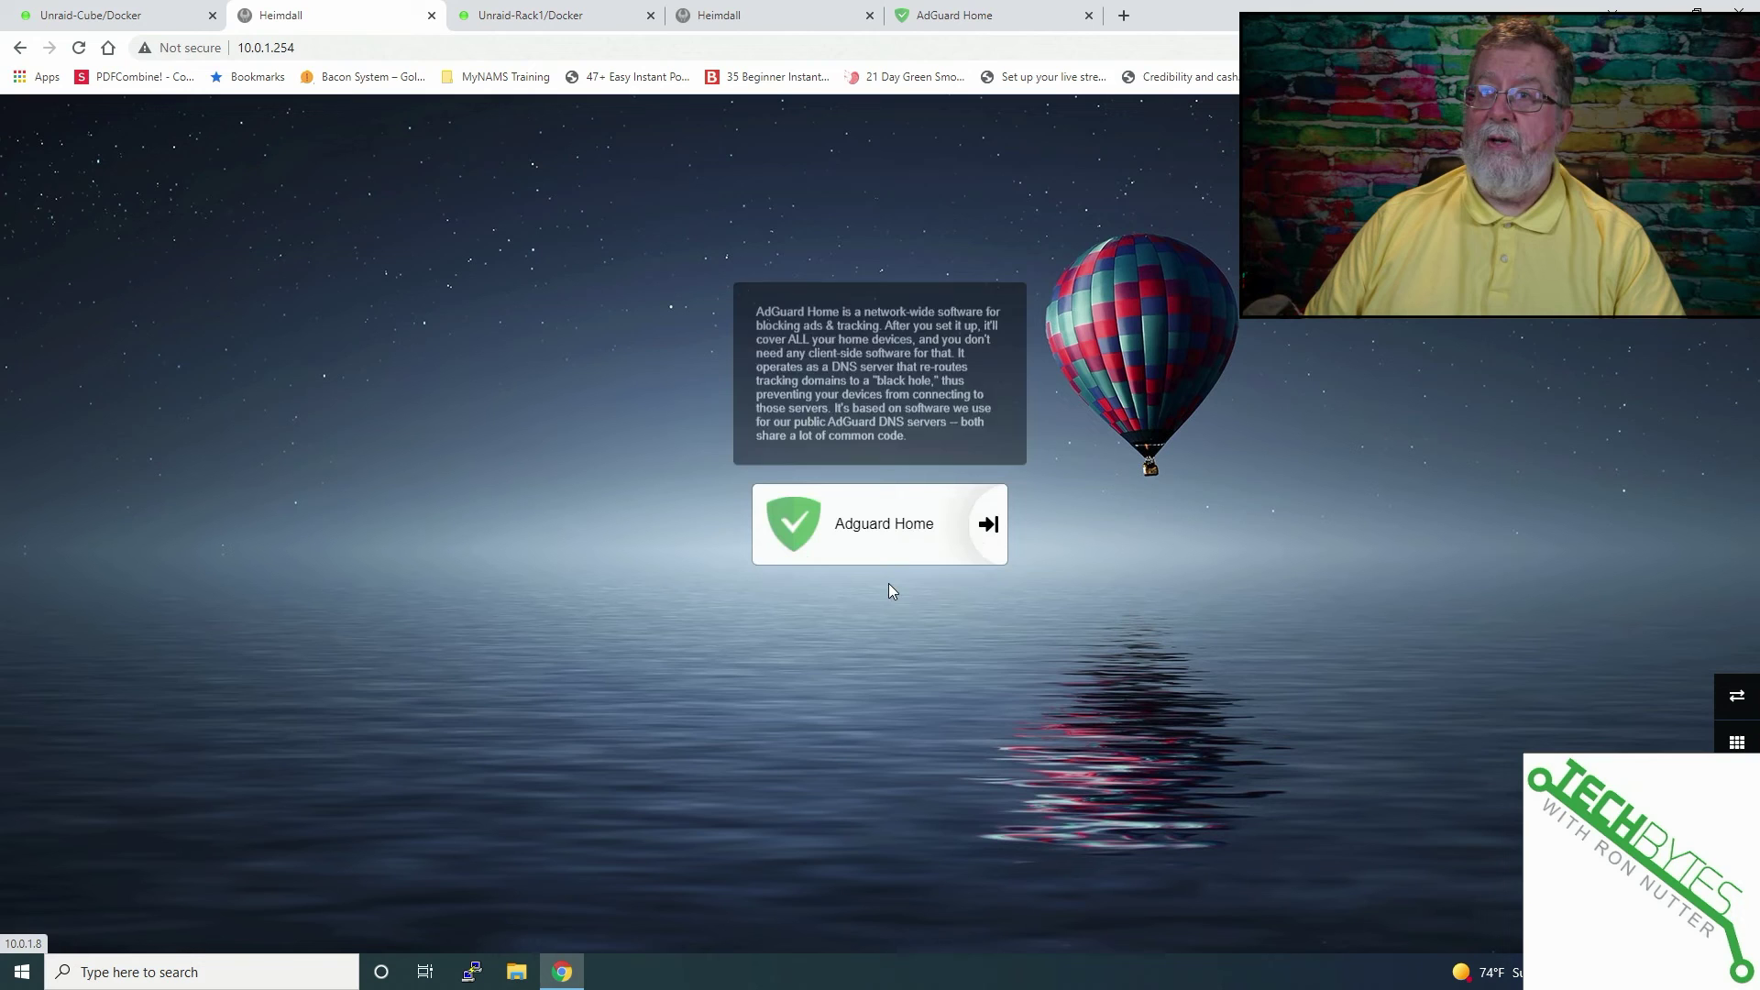
# Launch the AdGuard Home dashboard at 10.0.1.8 from its new tile, then return to Heimdall
pyautogui.click(859, 521)
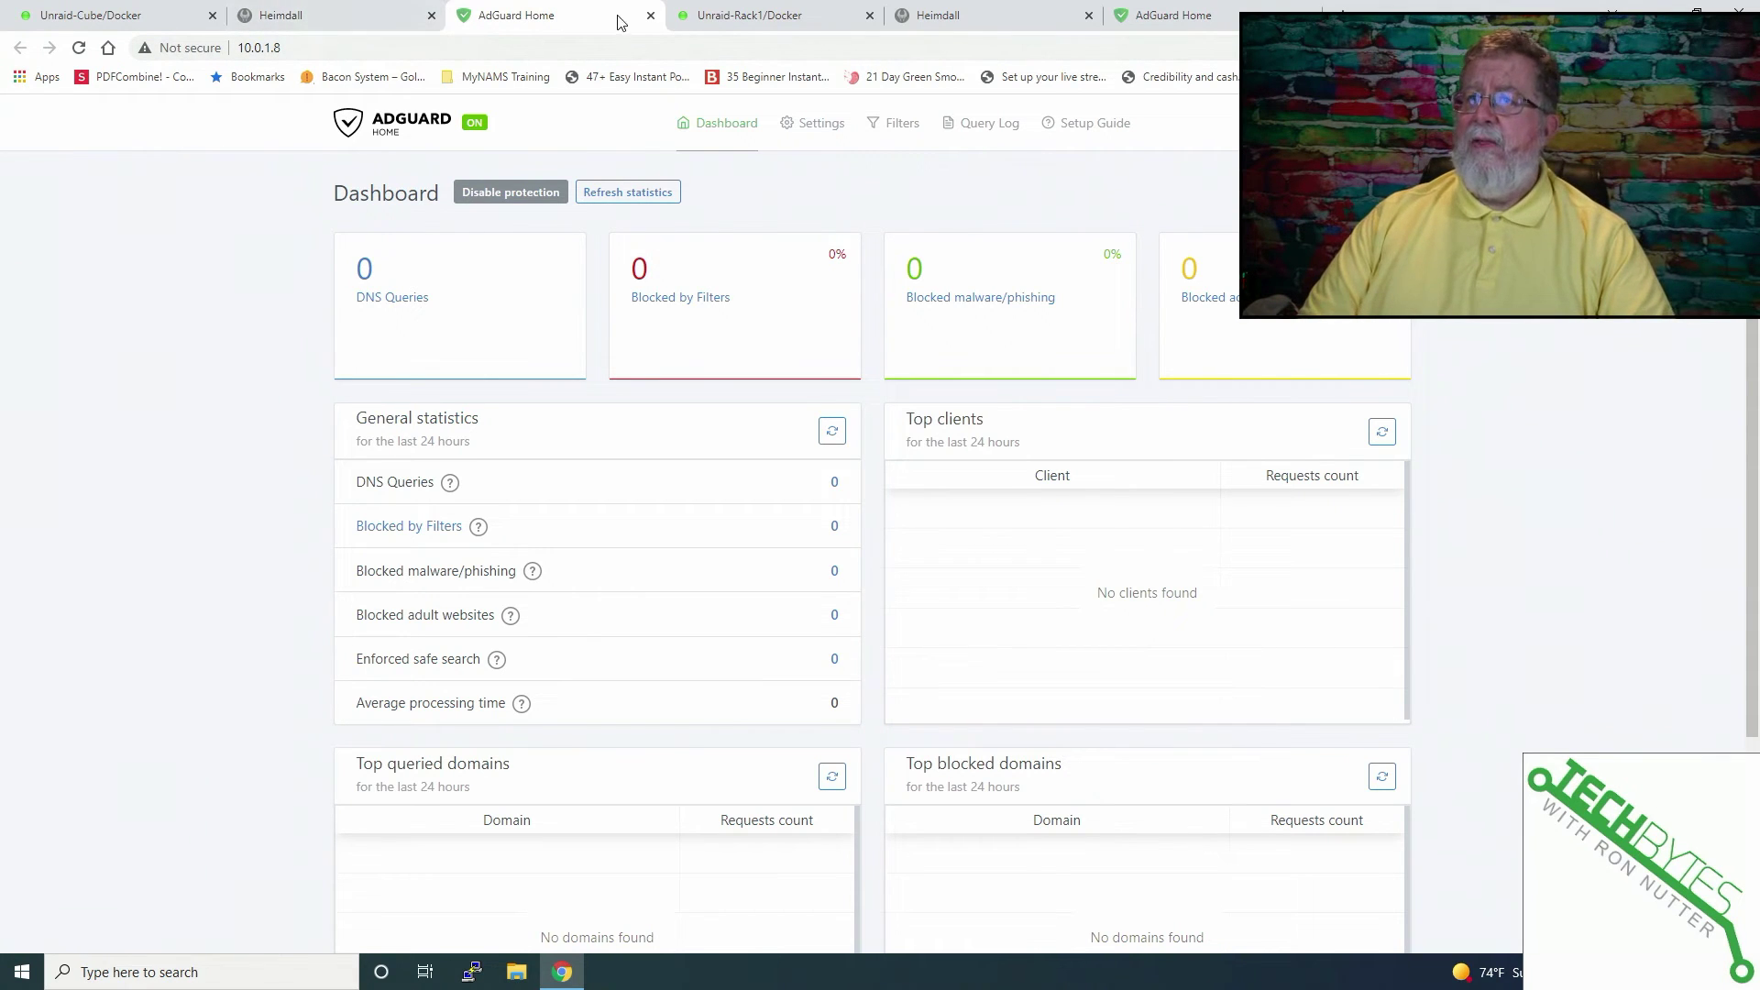
pyautogui.click(383, 20)
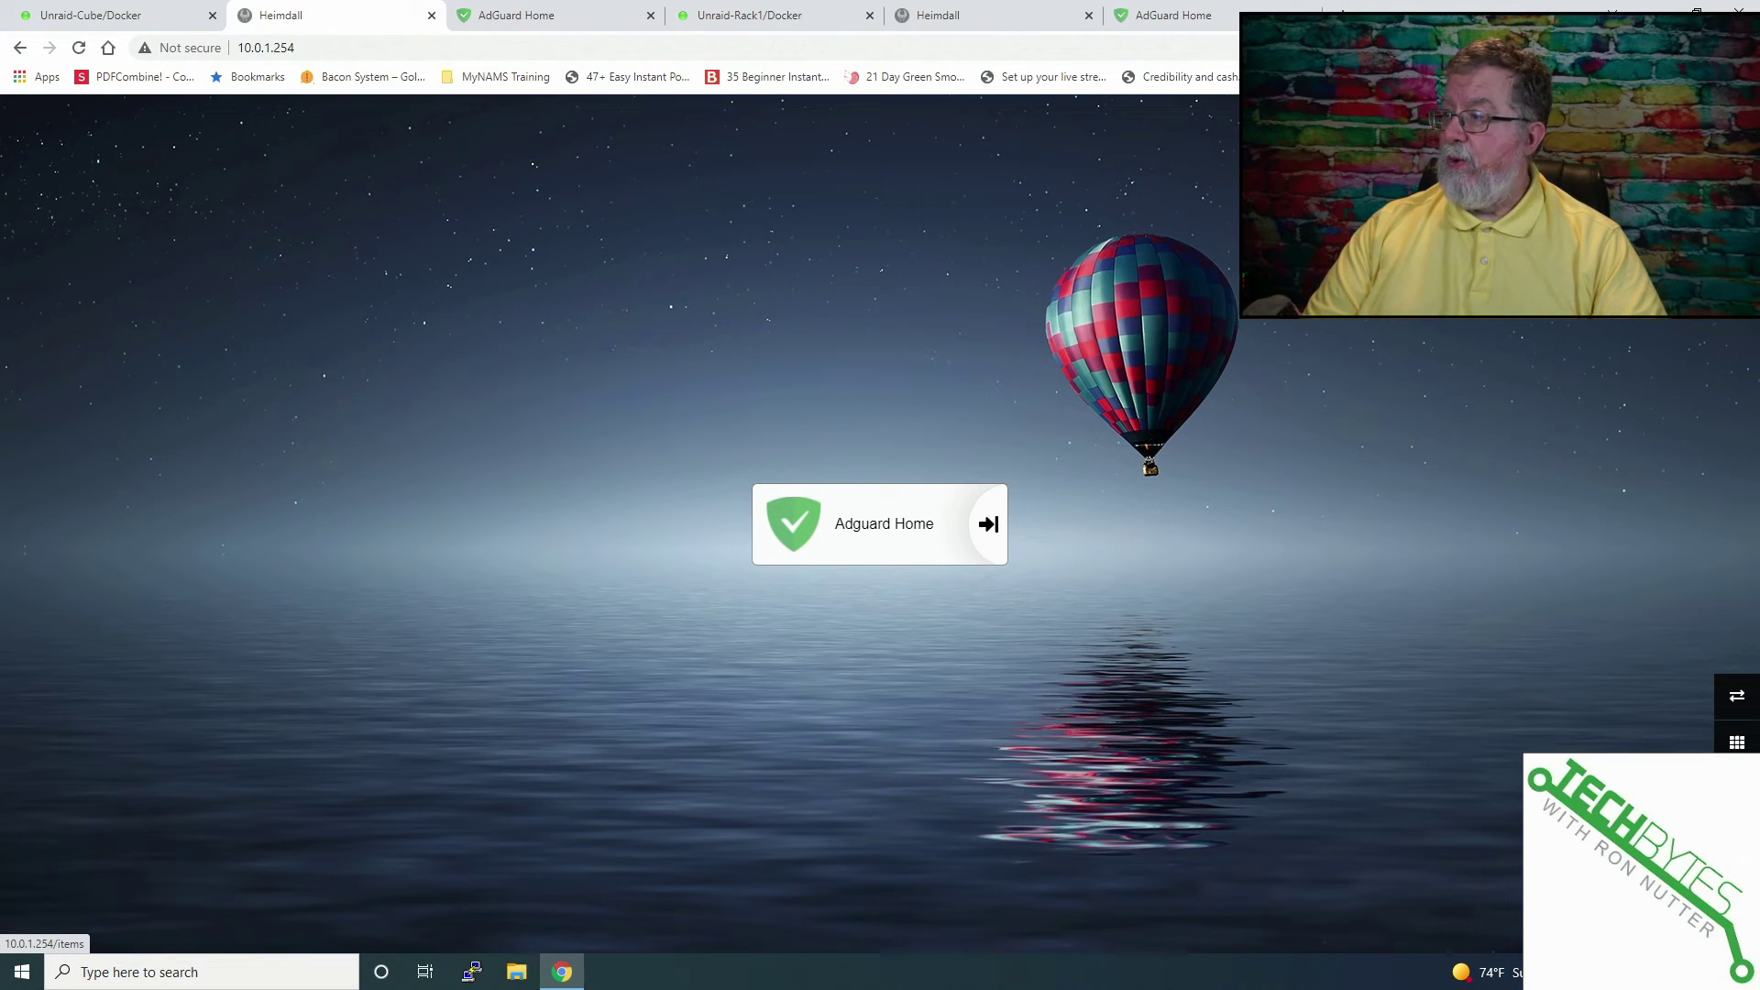
pyautogui.click(1737, 743)
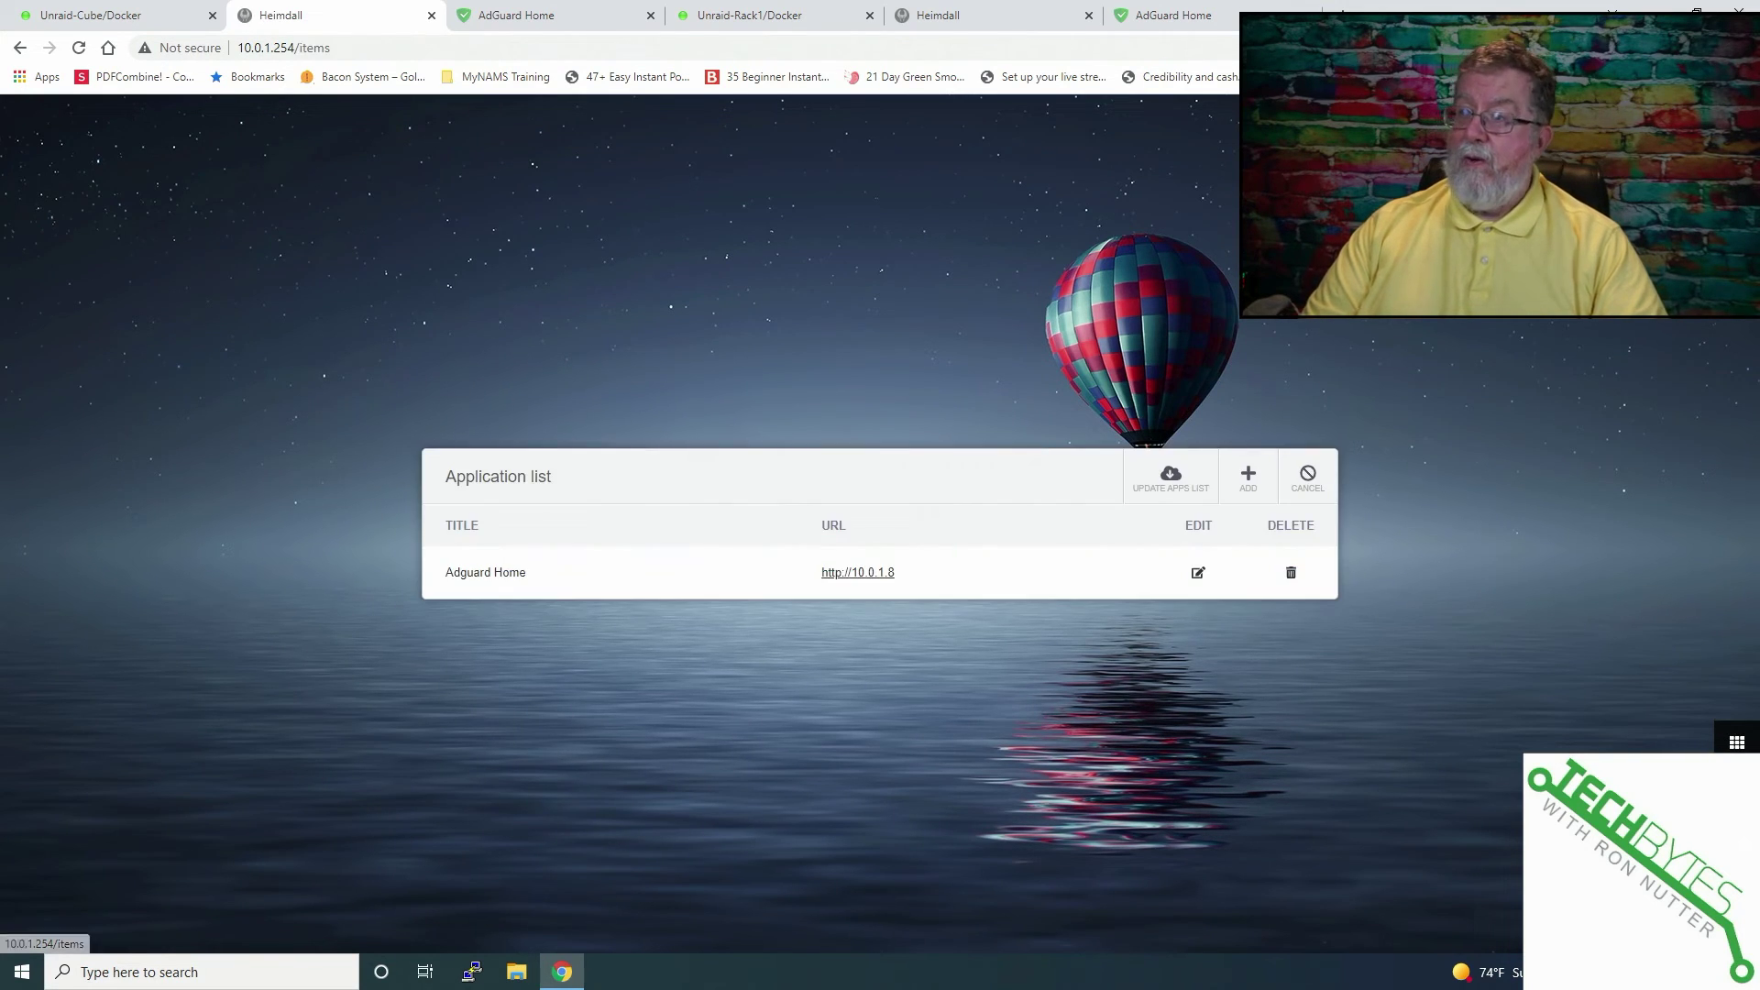
pyautogui.click(1249, 481)
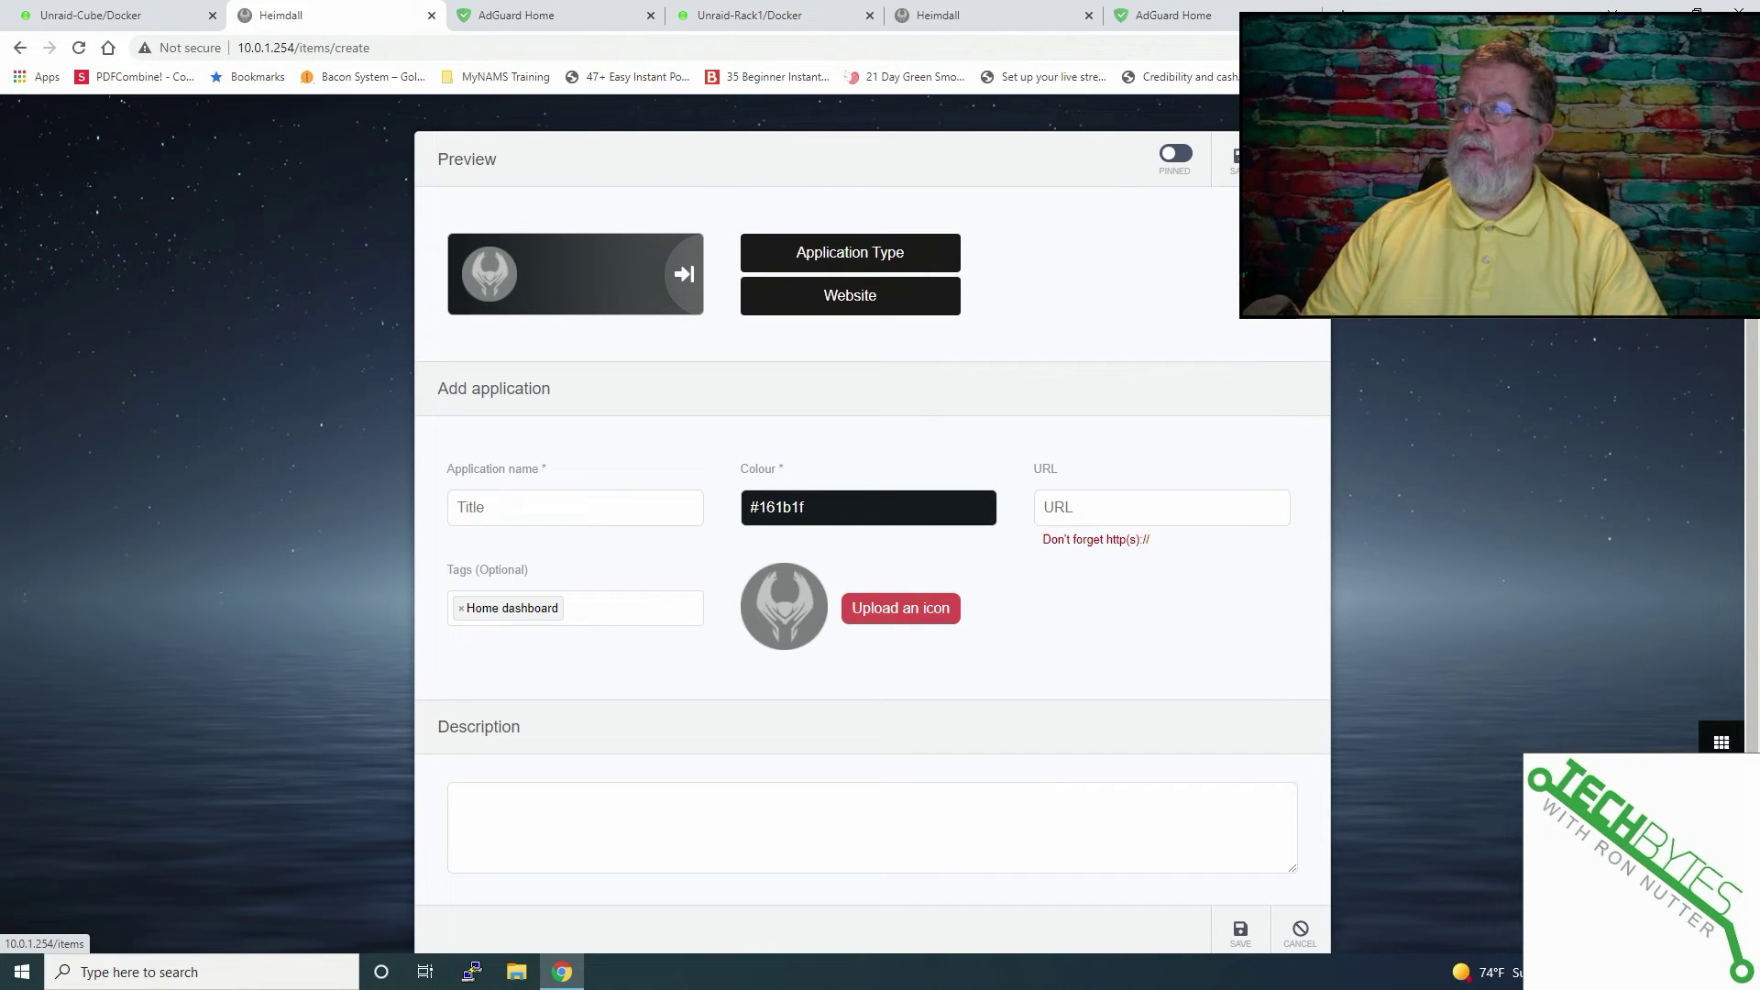
pyautogui.click(1300, 933)
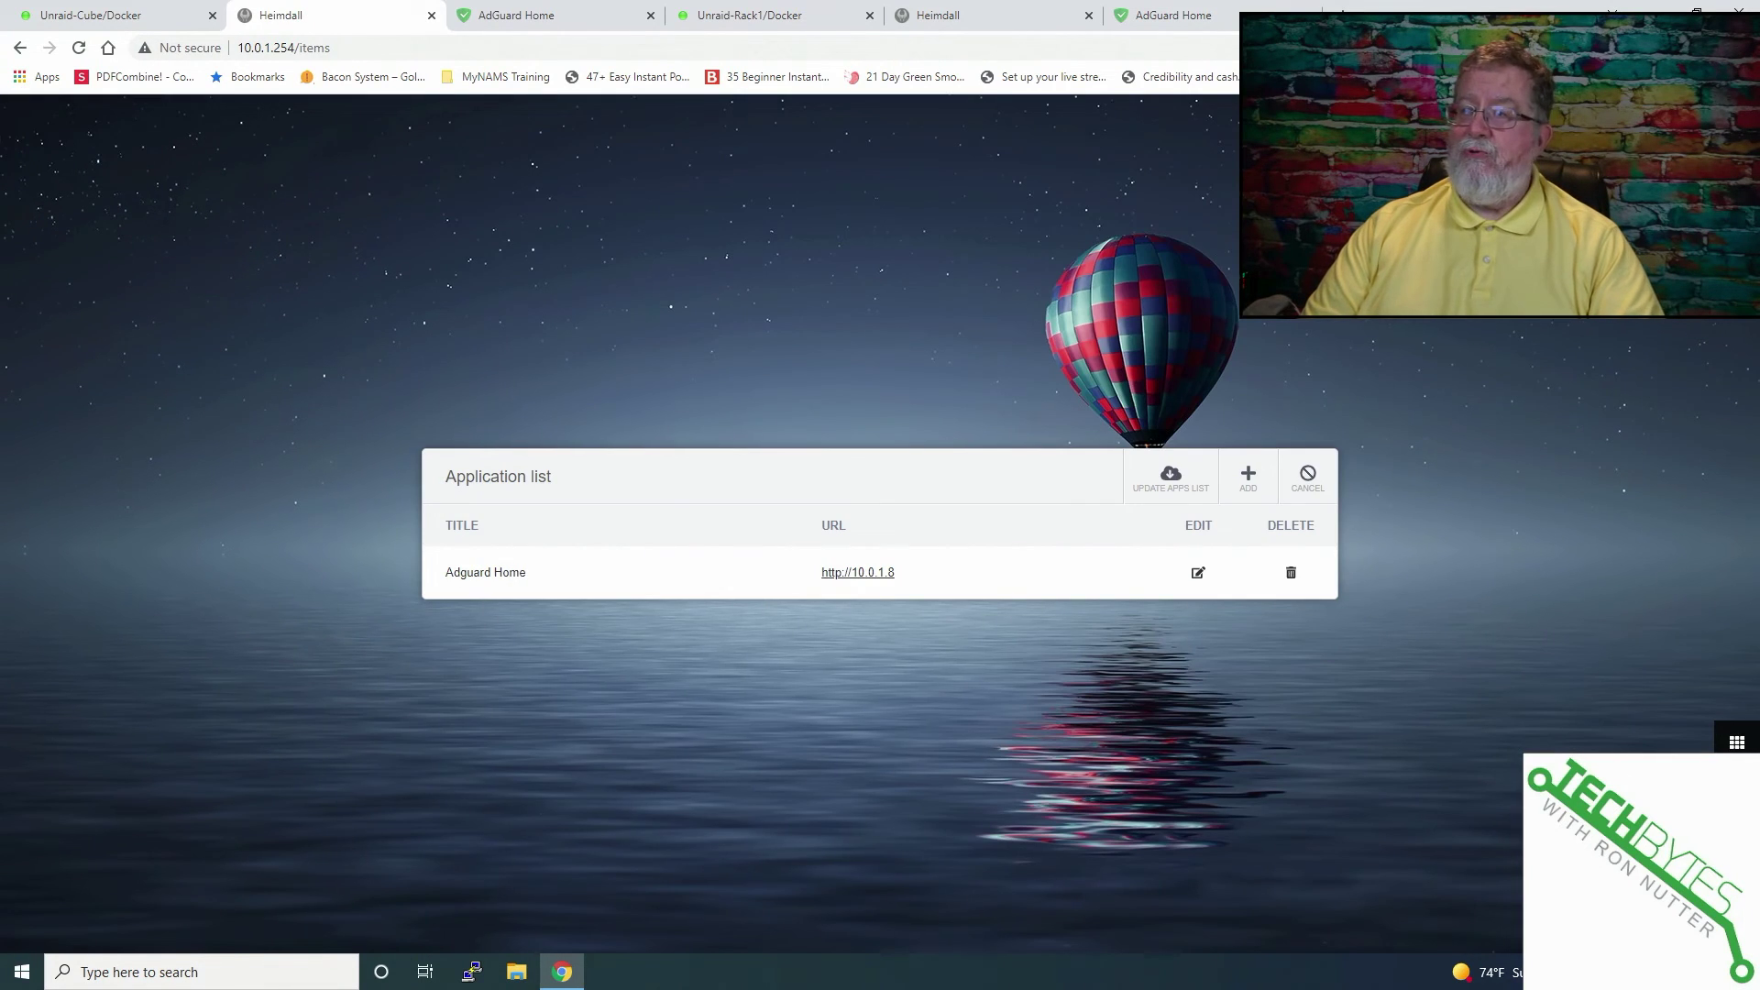
pyautogui.click(1737, 742)
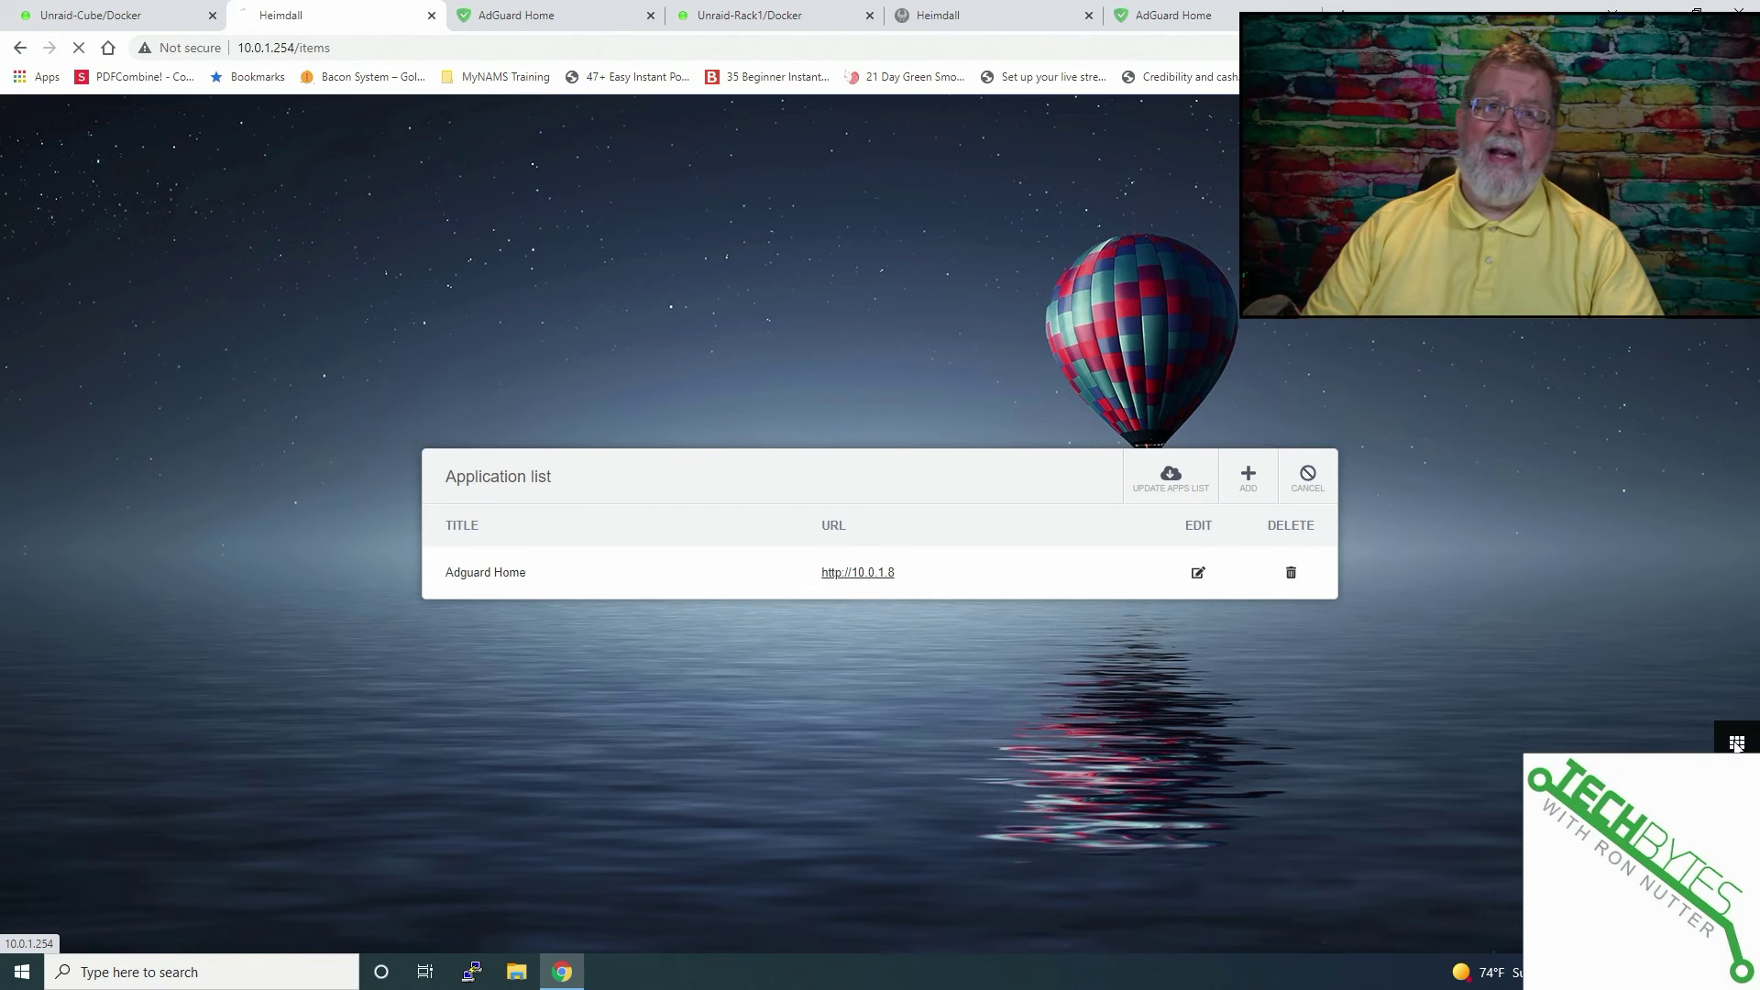